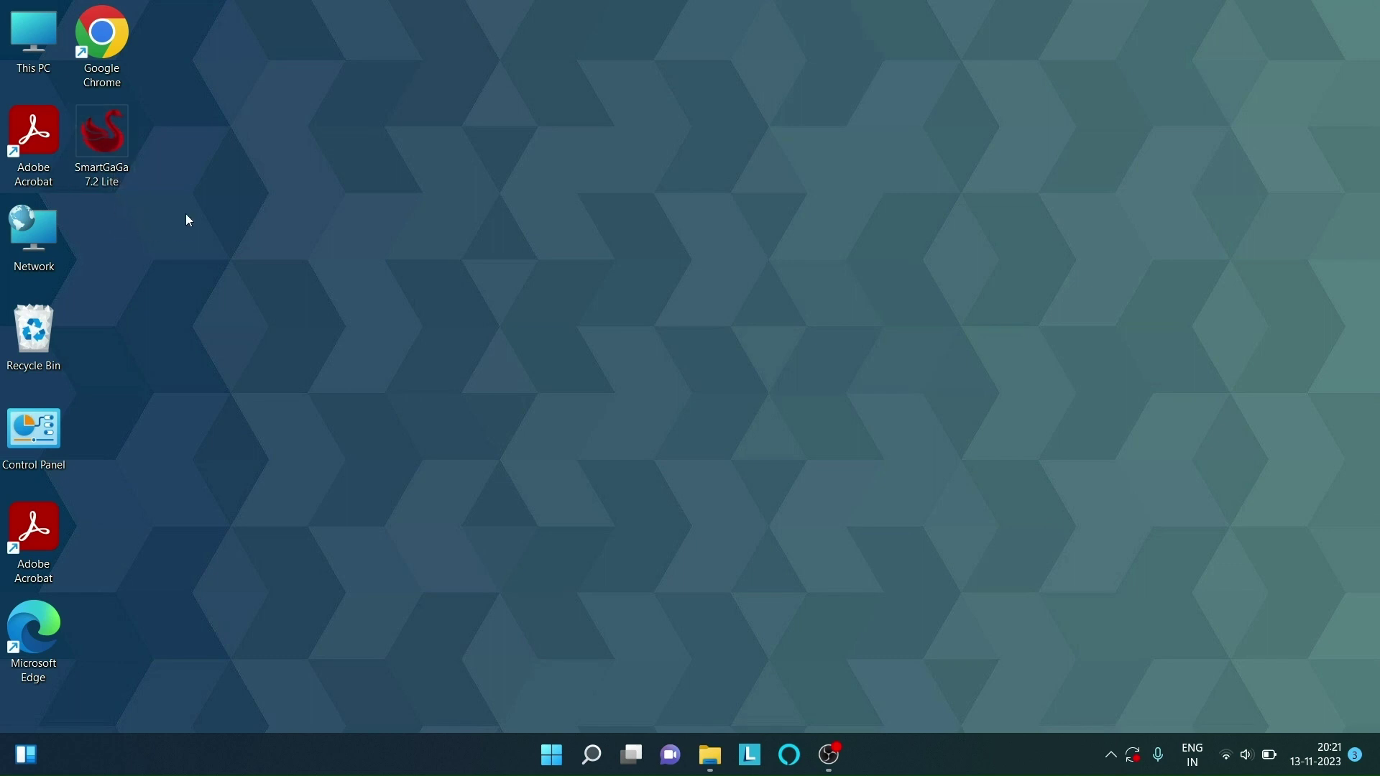
Run the SmartGaGa 7.2 Lite installer on the desktop as administrator and accept its license.
right_click(101, 149)
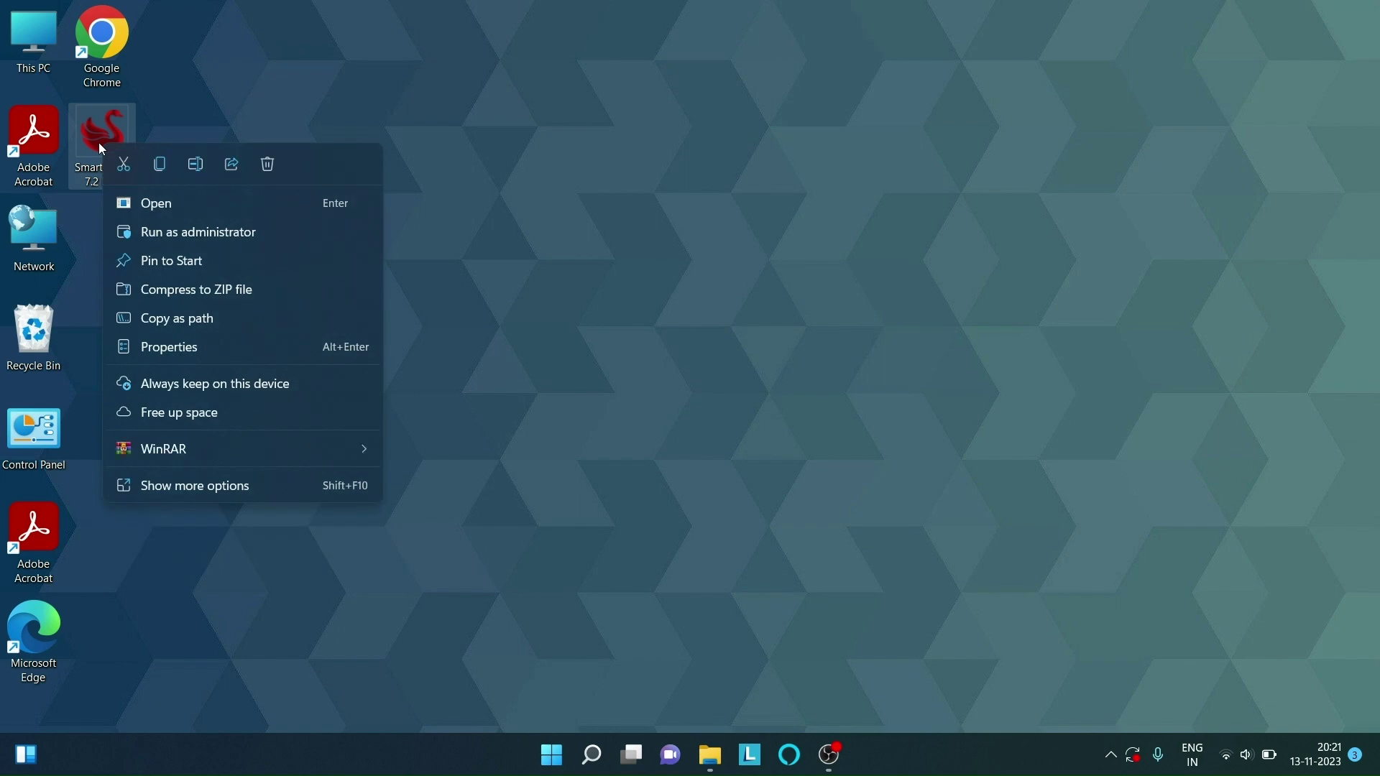
click(242, 233)
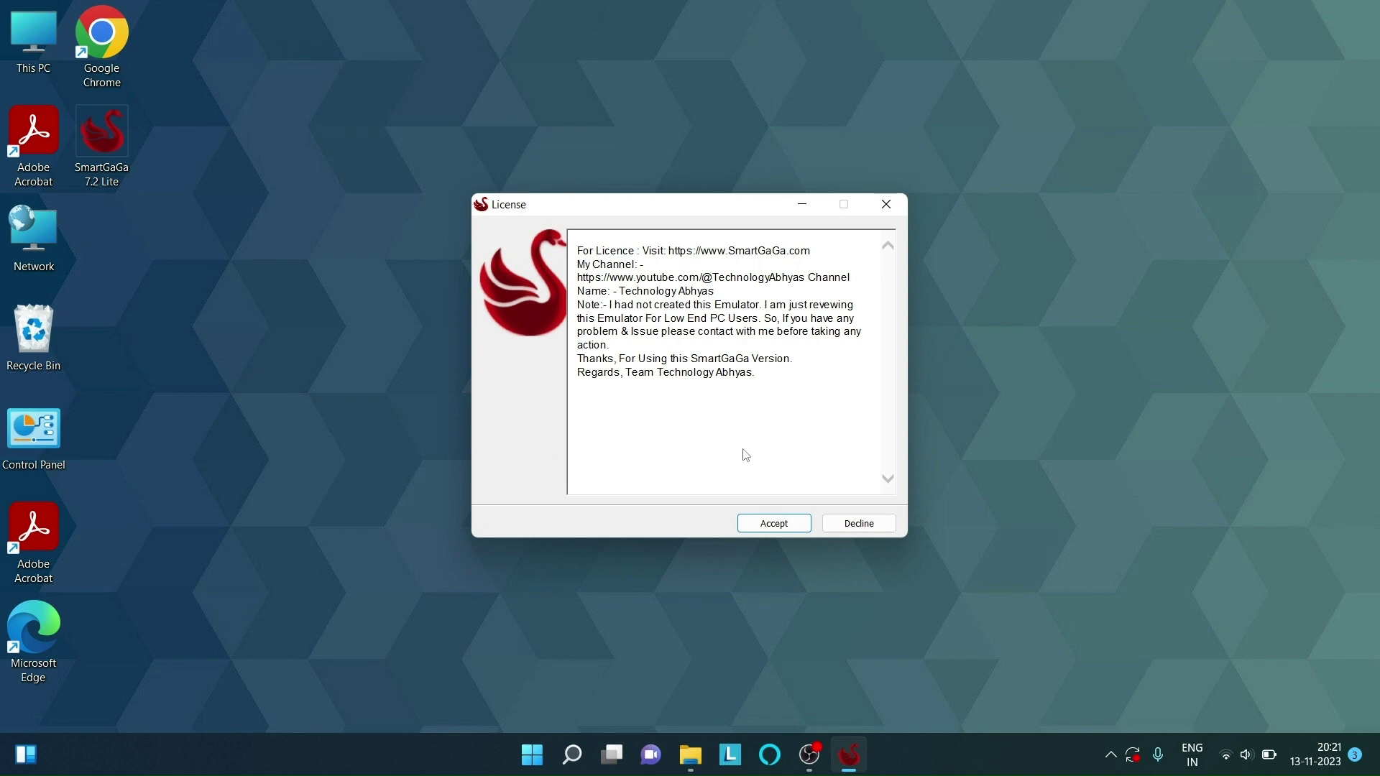
click(782, 528)
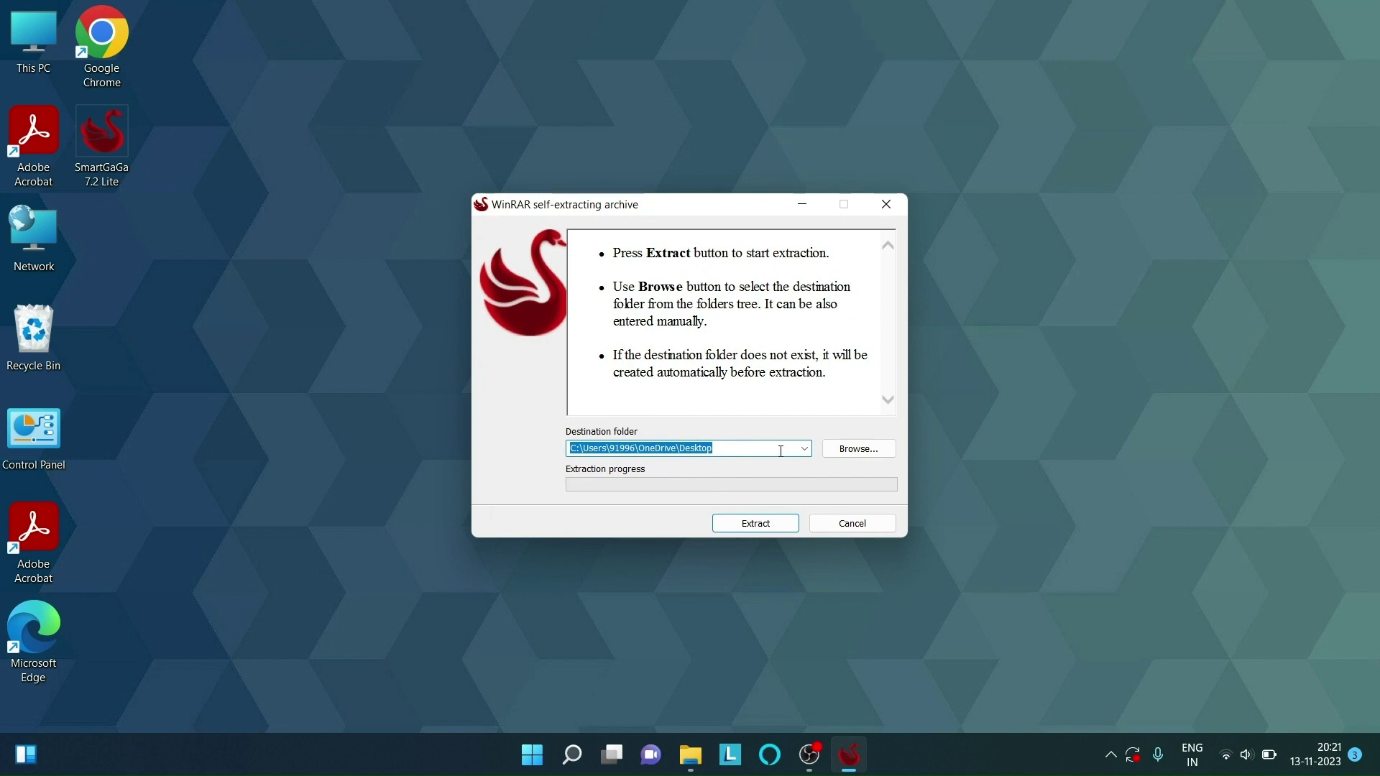
Extract the archive into a new folder named "smartgaga 7.2 lite" on the Windows-SSD (C:) drive.
drag(780, 451, 643, 472)
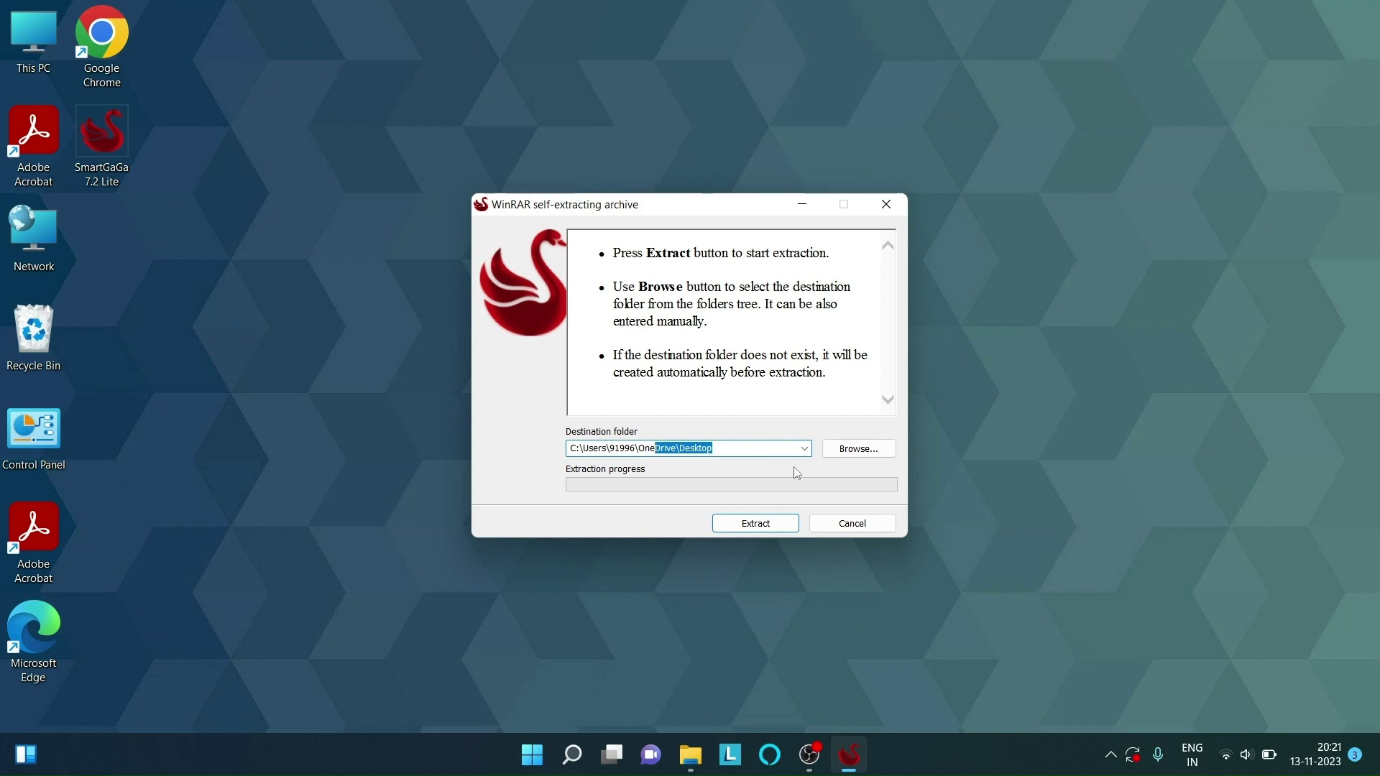
click(867, 448)
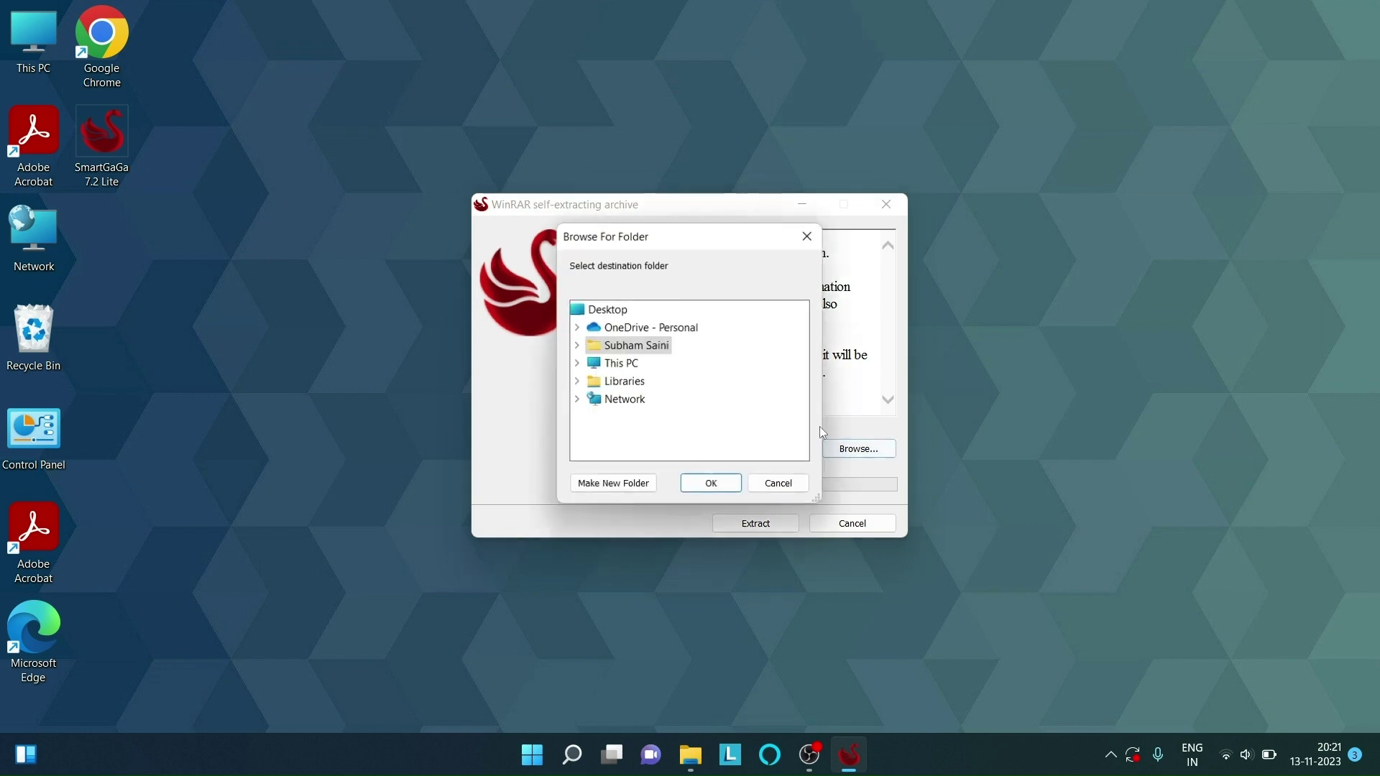
double_click(622, 363)
double_click(619, 434)
click(610, 483)
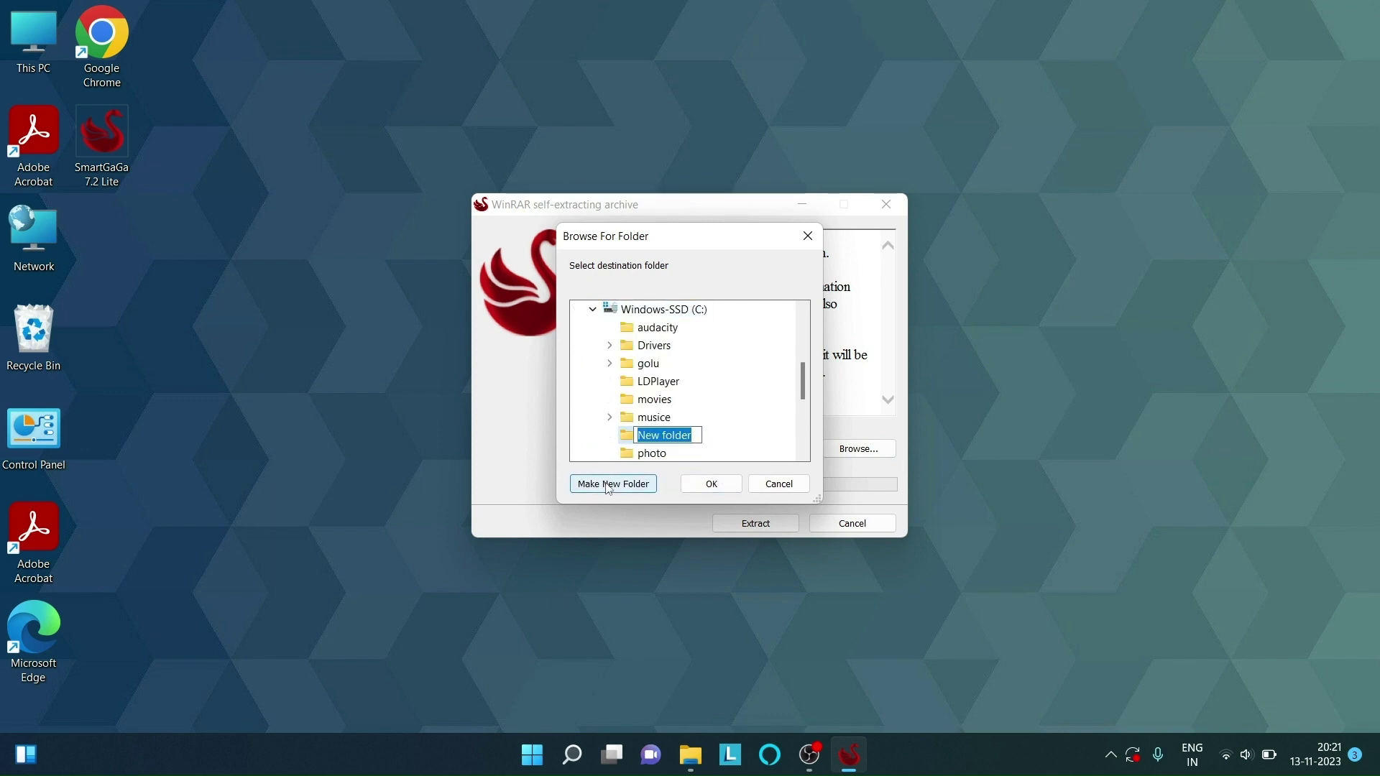
text(smartgaga 7.2 lite)
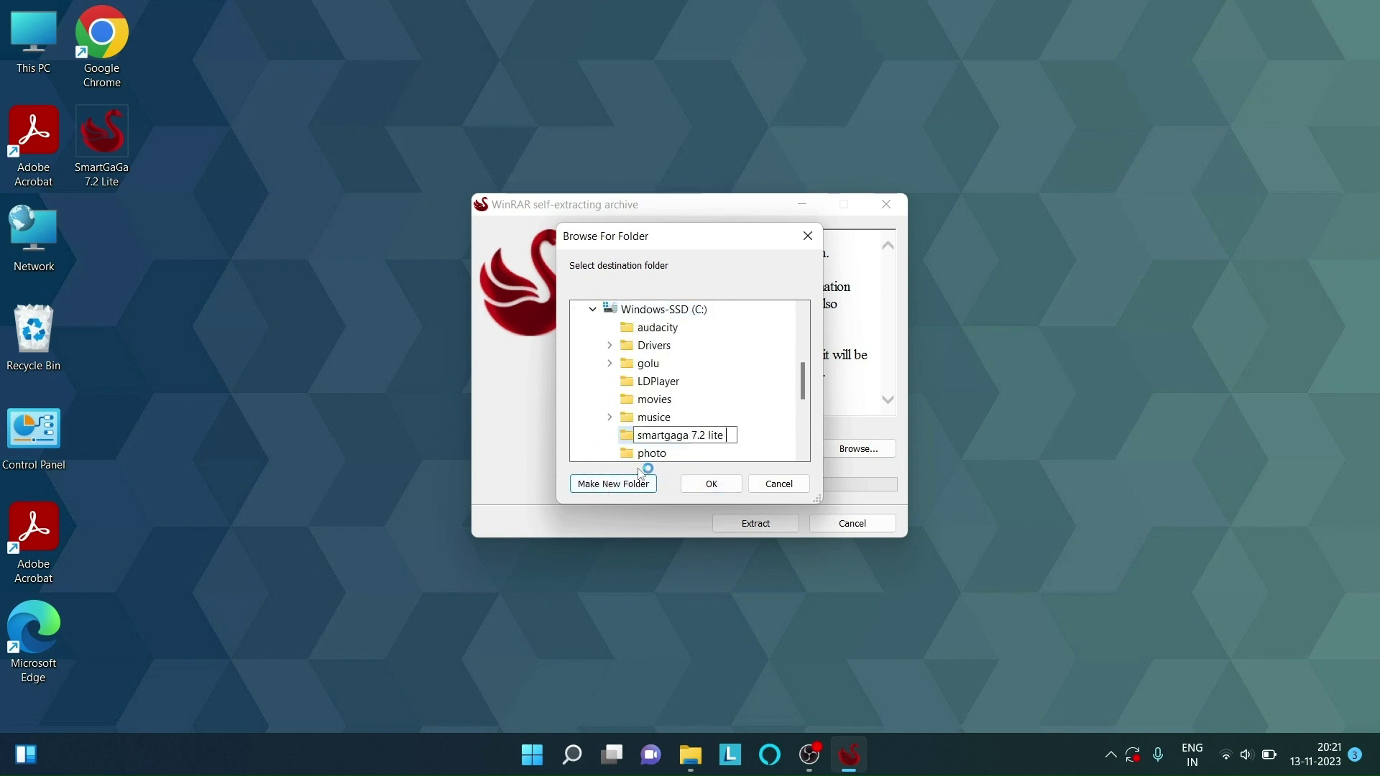
click(710, 484)
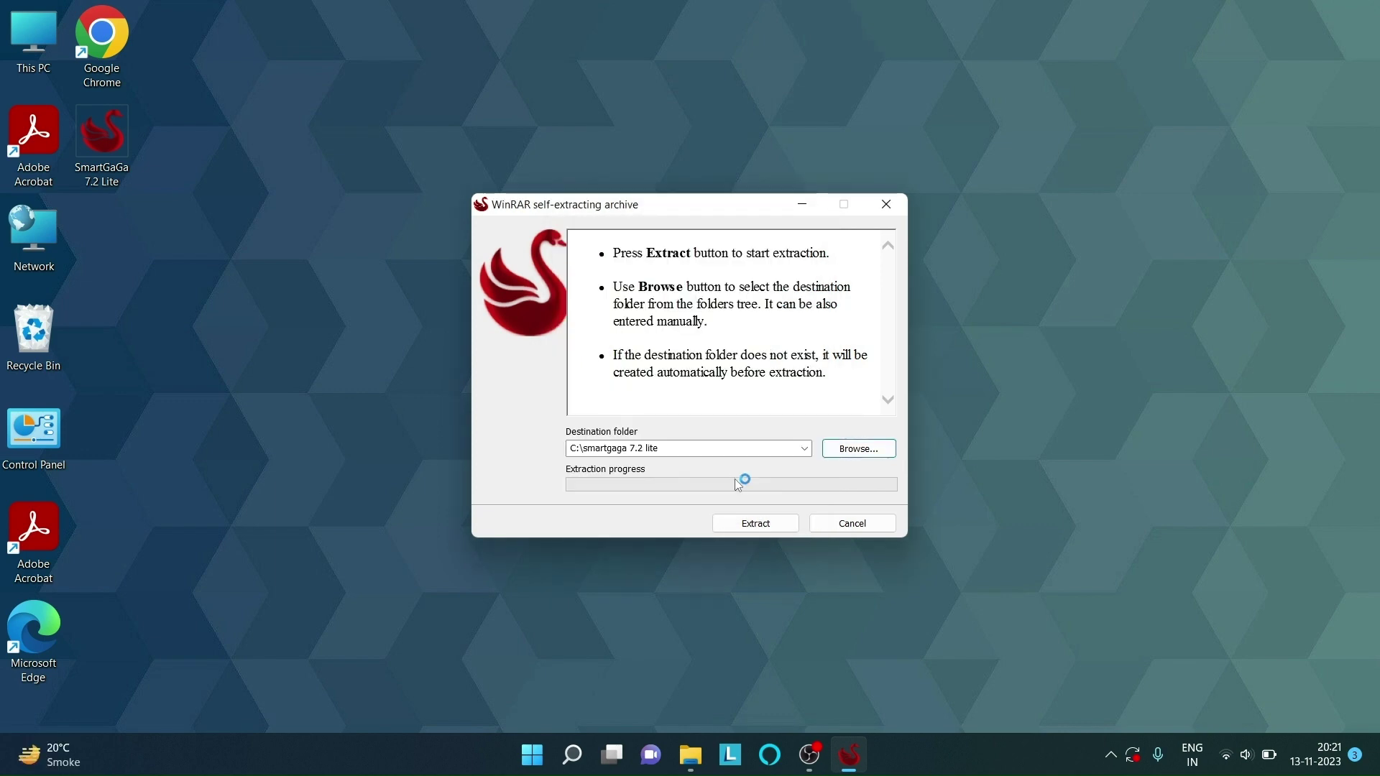
click(758, 524)
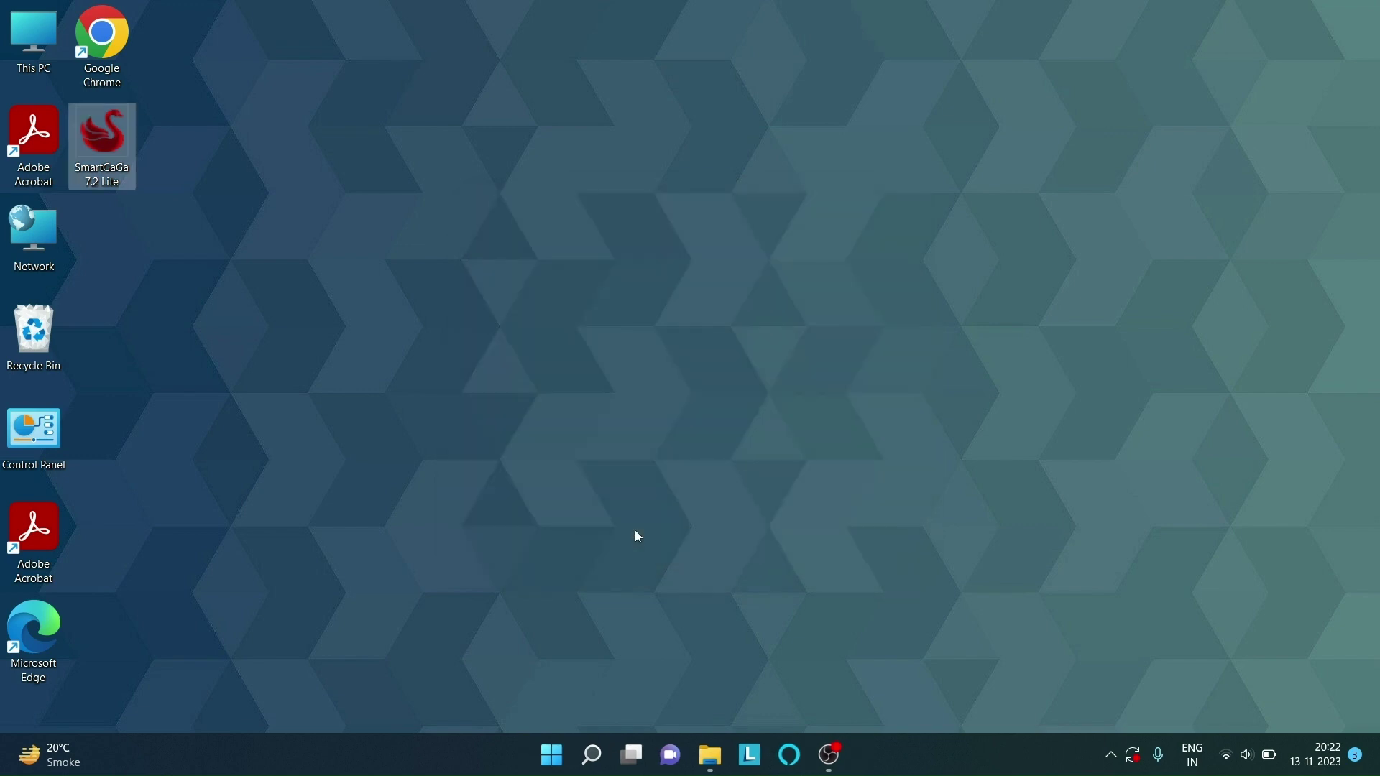
Open the Engine folder in C:\smartgaga 7.2 lite\ProjectTitan.
click(595, 395)
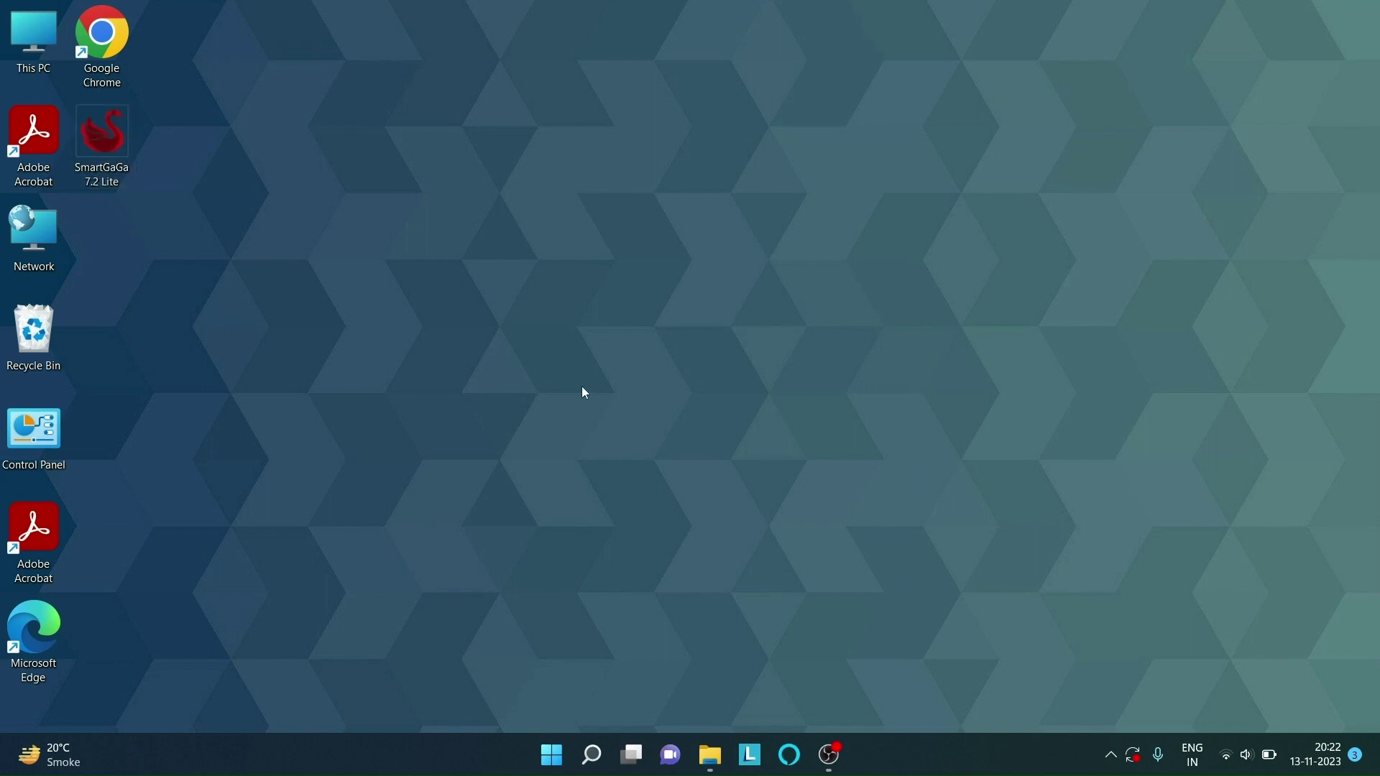
double_click(24, 55)
double_click(688, 472)
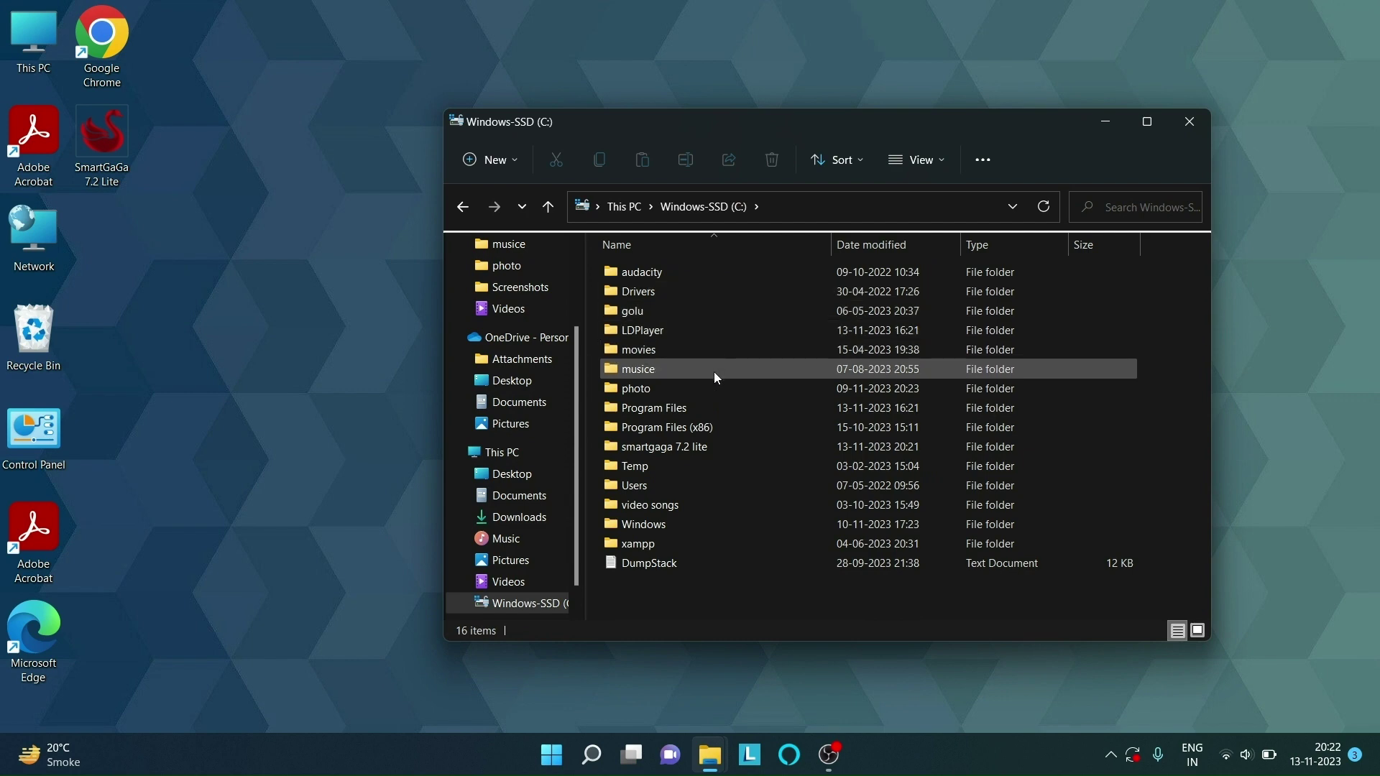
double_click(689, 455)
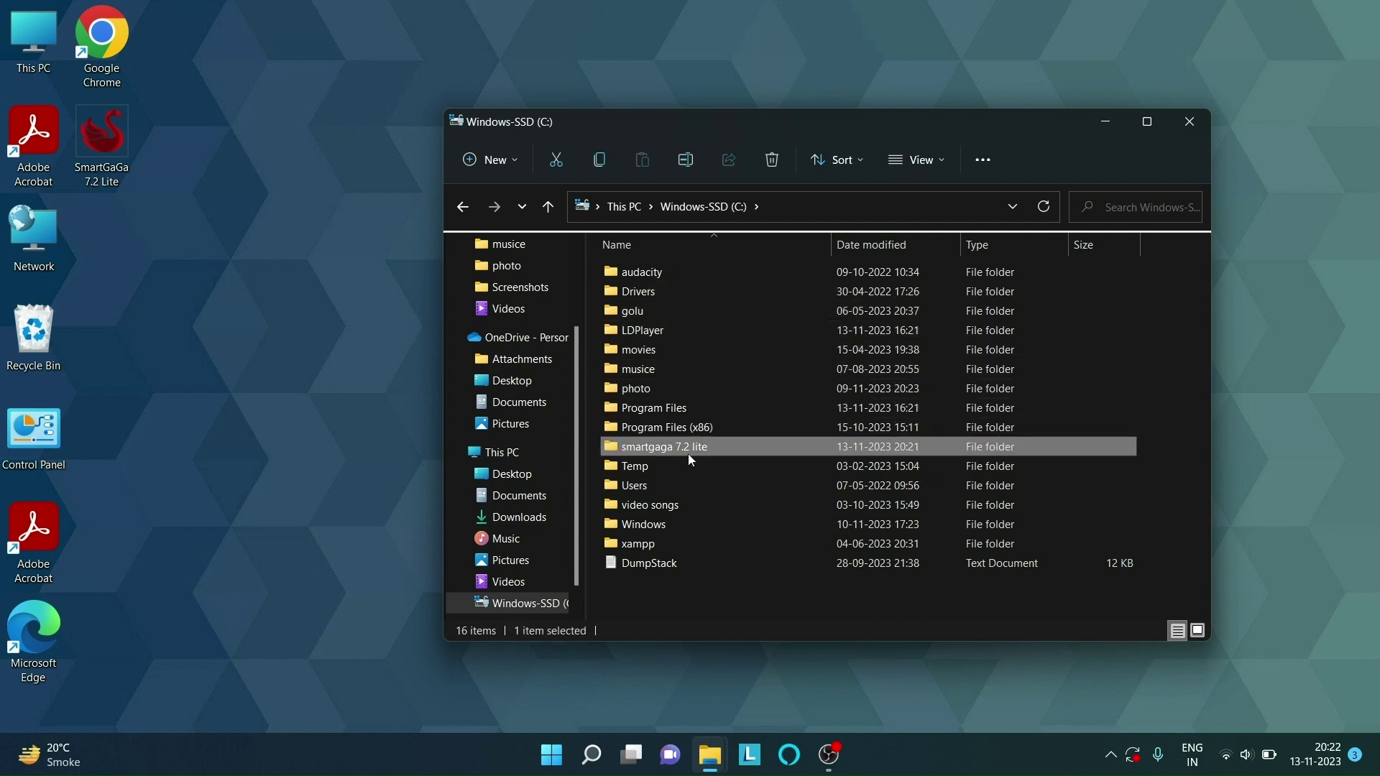
double_click(701, 274)
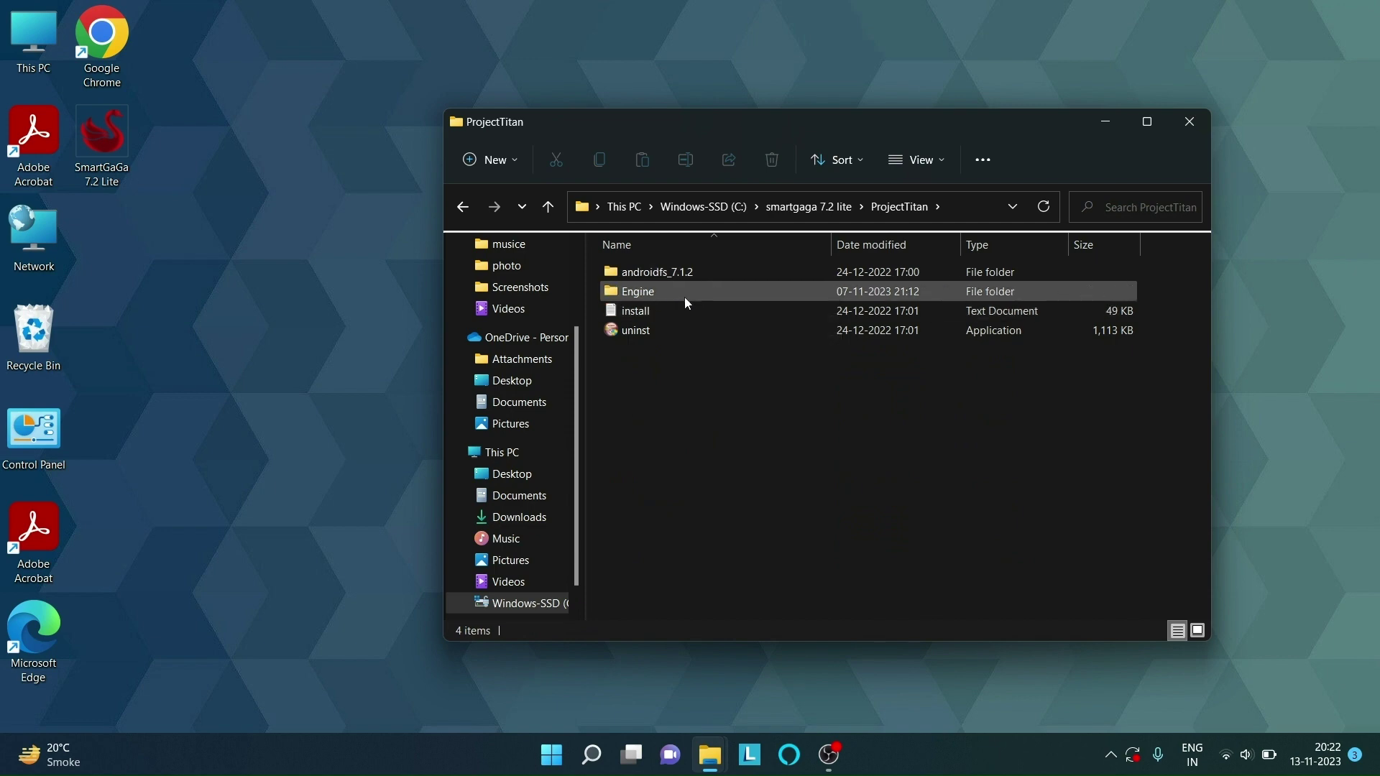
double_click(697, 294)
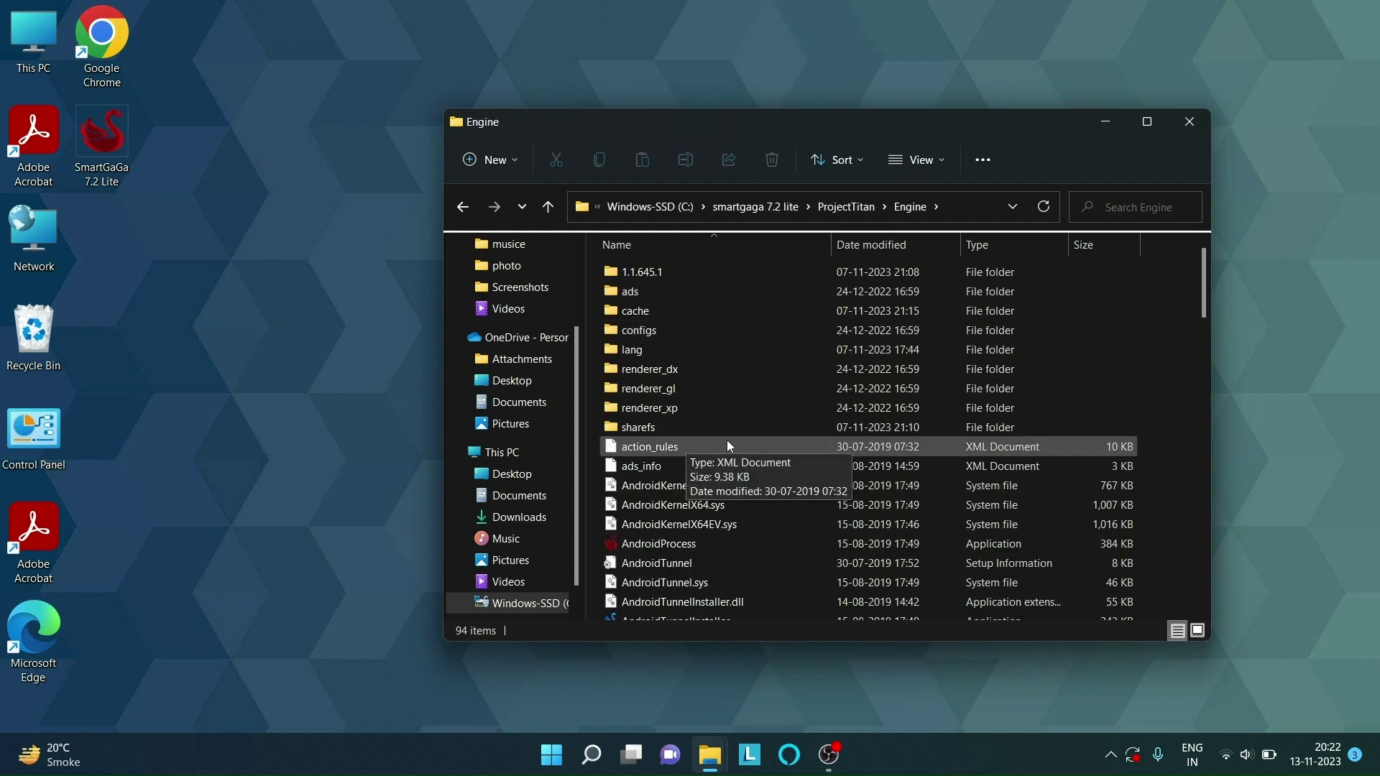
Create a desktop shortcut for the Launcher application in the Engine folder and close the file window.
scroll(727, 440, down, 10)
scroll(727, 440, down, 10)
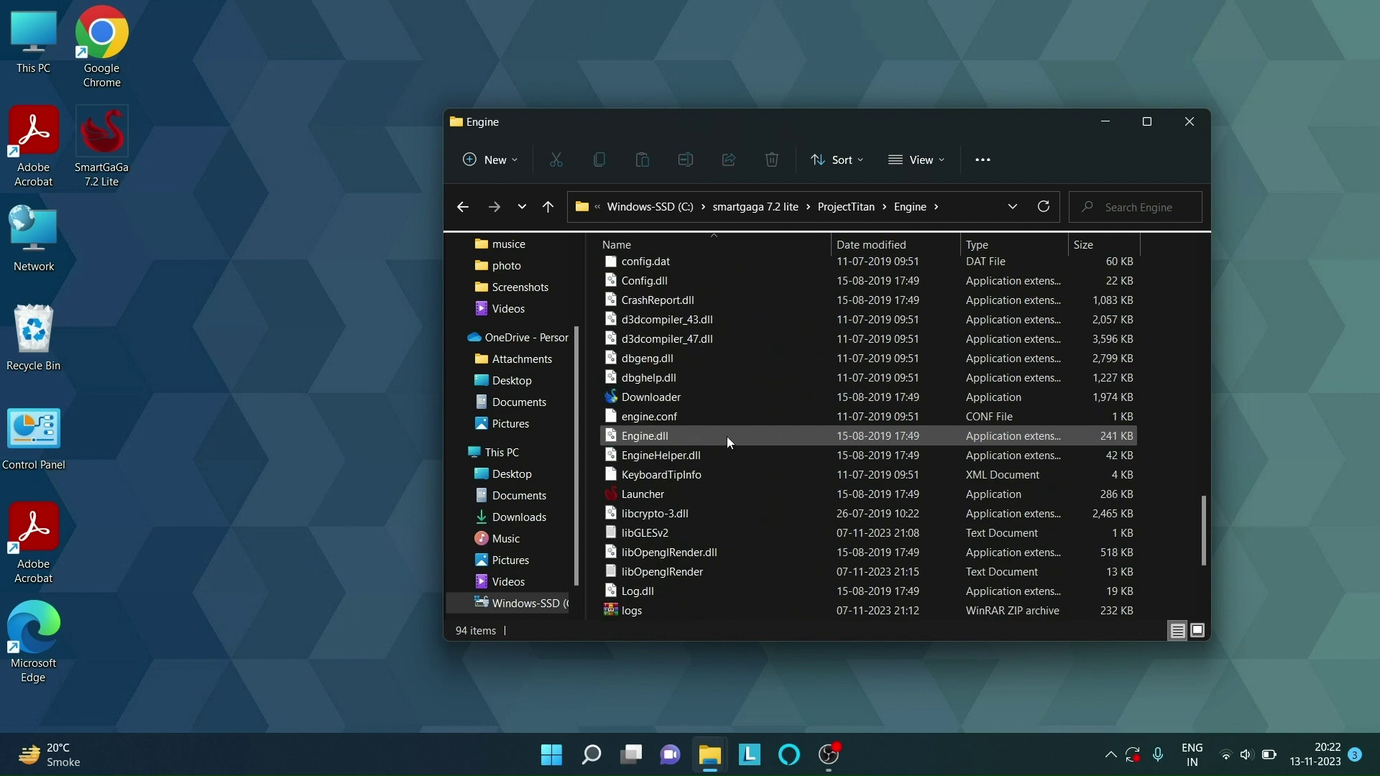
click(711, 437)
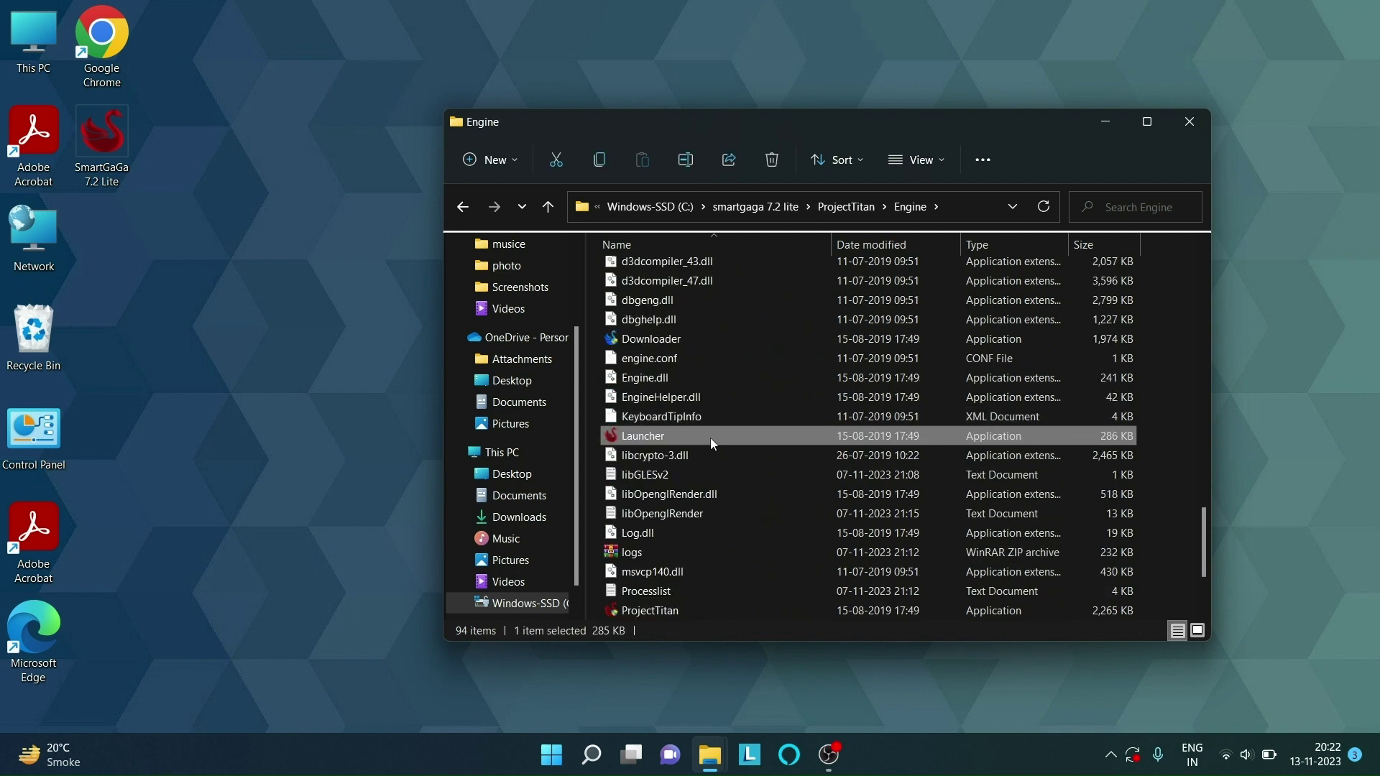
right_click(718, 437)
click(784, 723)
mouse_move(833, 570)
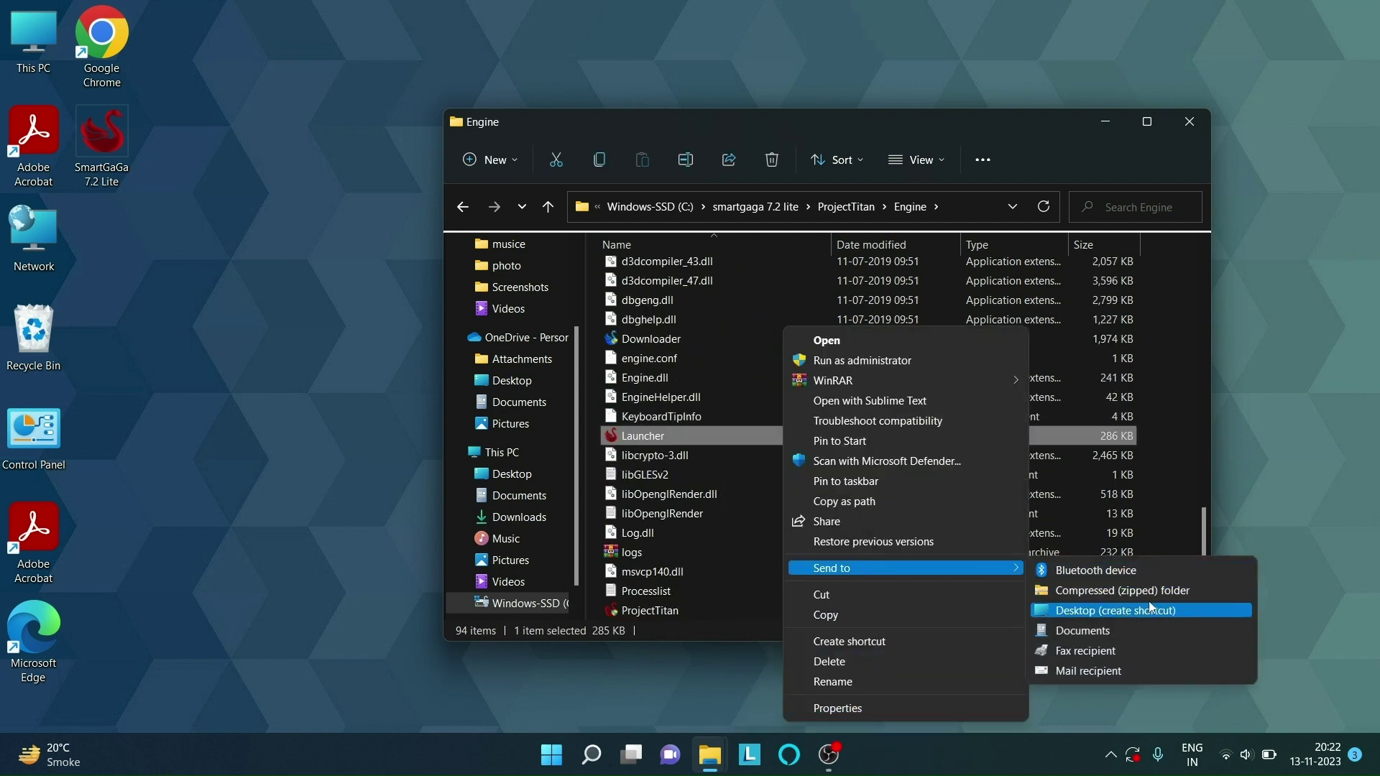
click(1121, 610)
click(1181, 134)
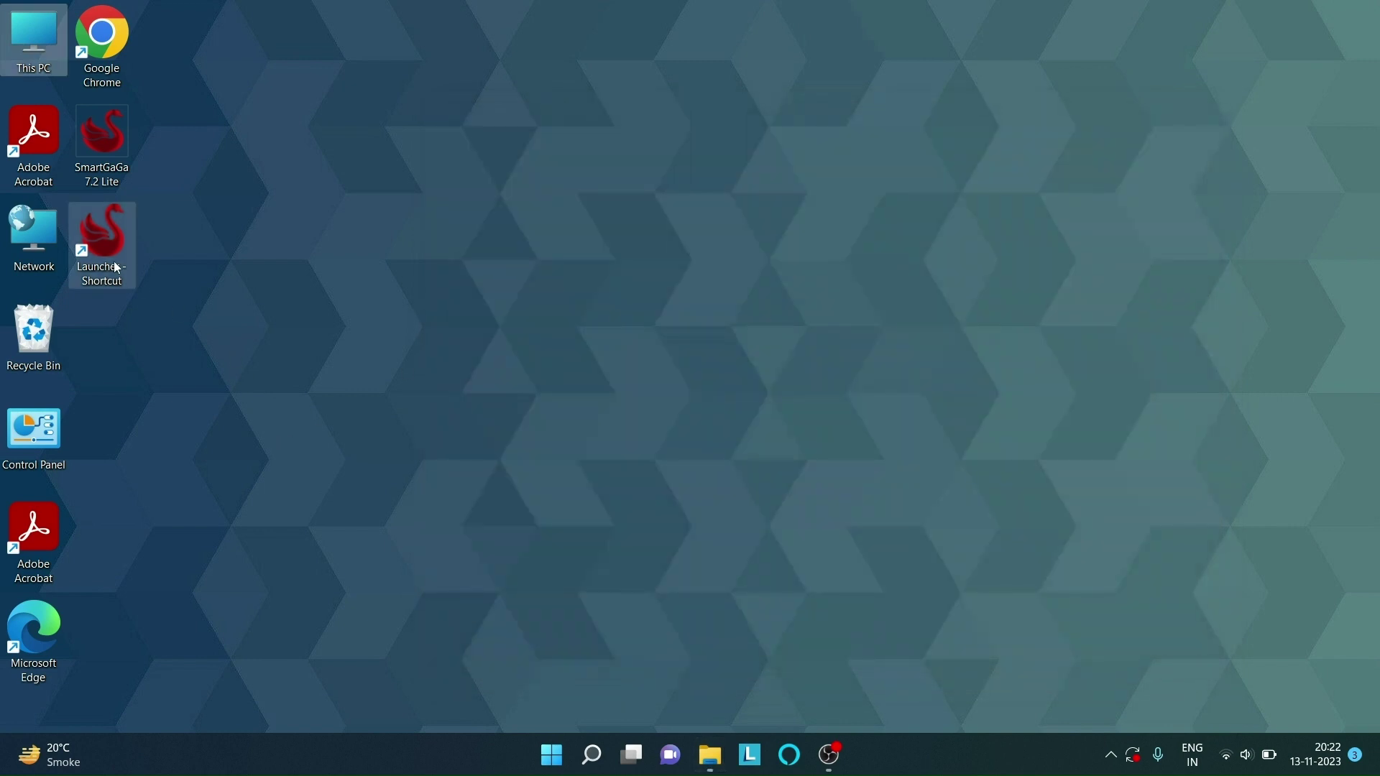
Start the emulator from the Launcher desktop shortcut and dismiss the Windows Defender Firewall alert without allowing access.
click(165, 322)
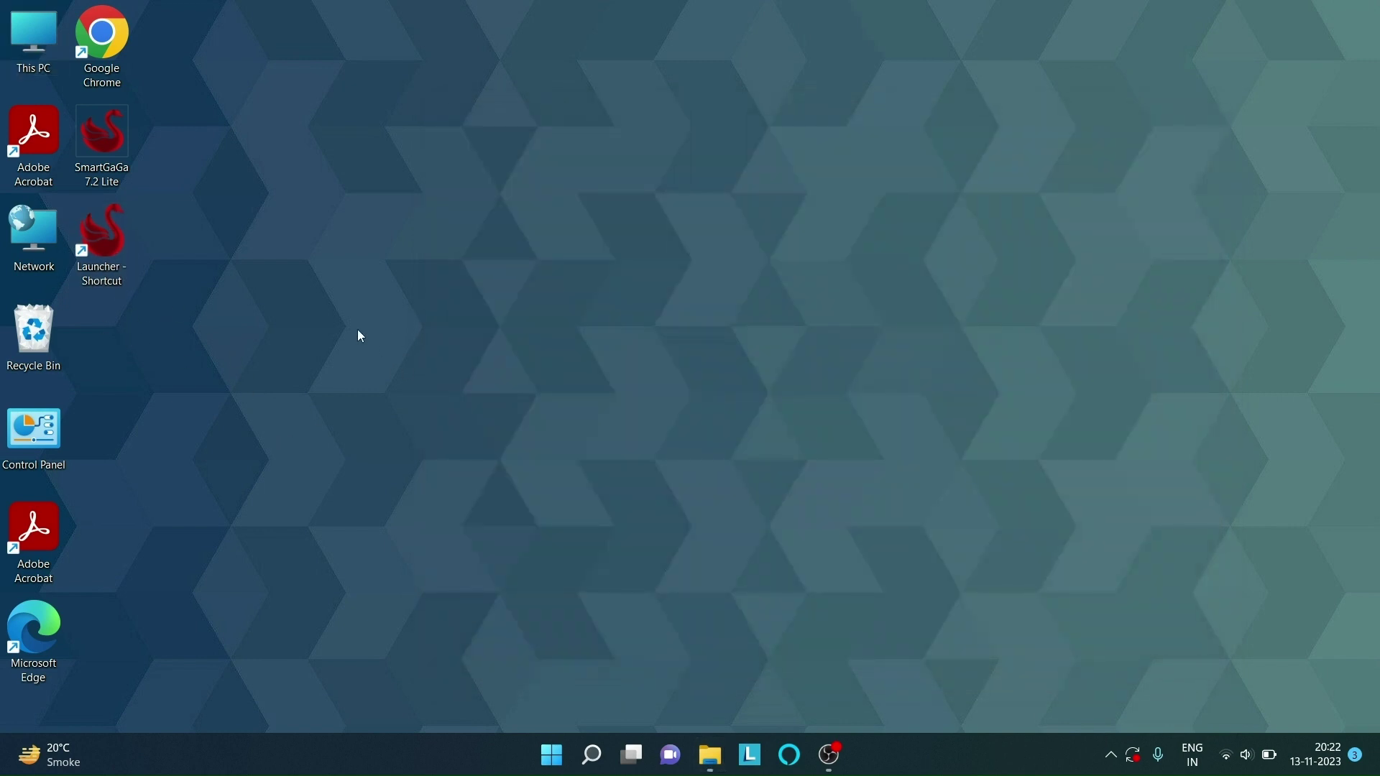
double_click(109, 230)
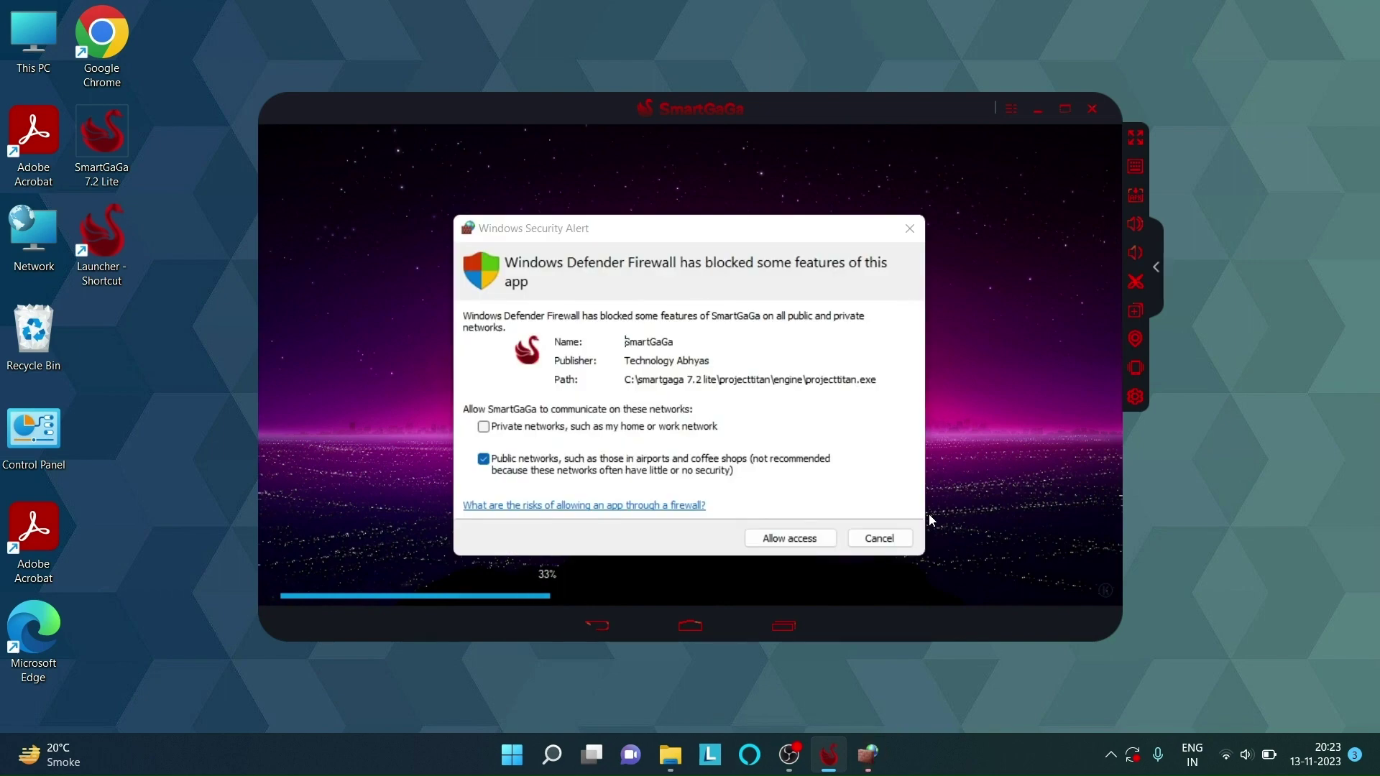
click(867, 538)
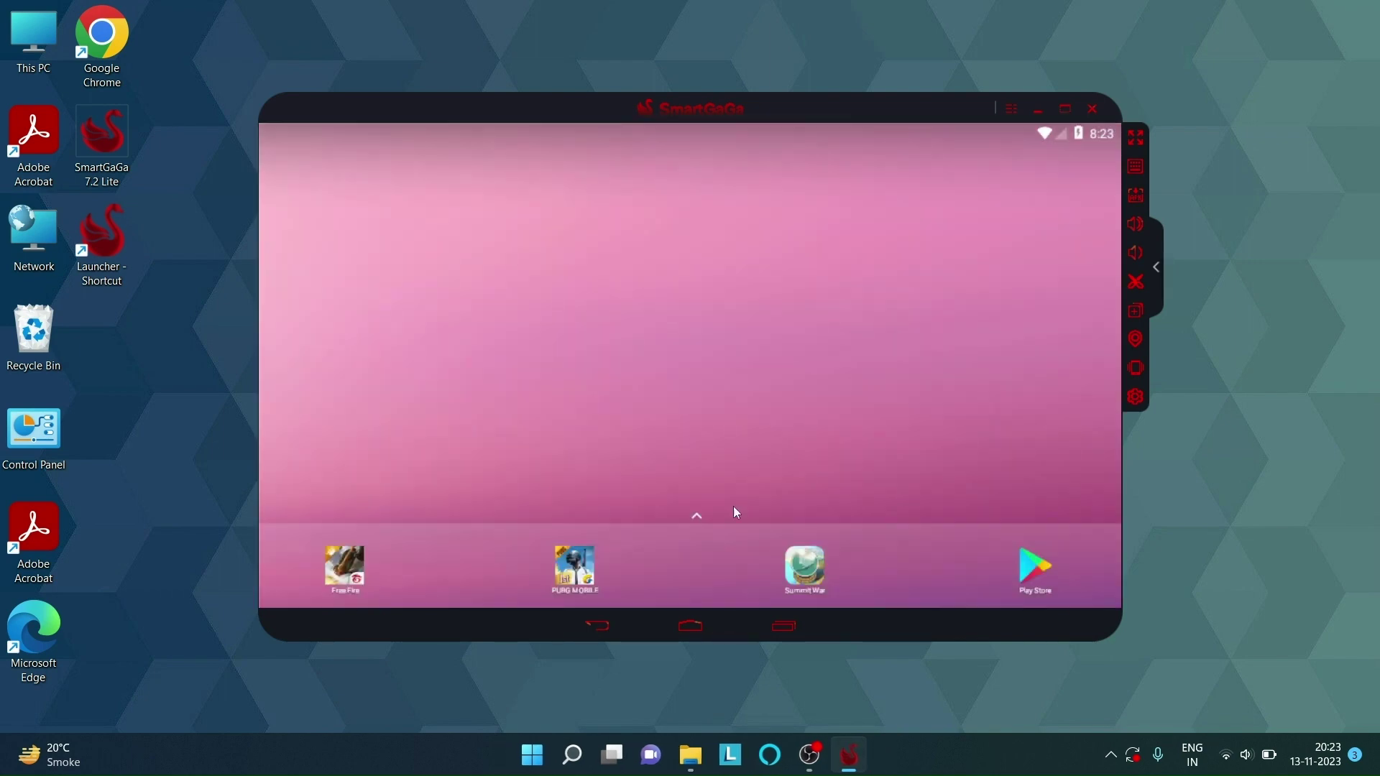
Open the About phone page in the emulator's Android Settings.
click(701, 512)
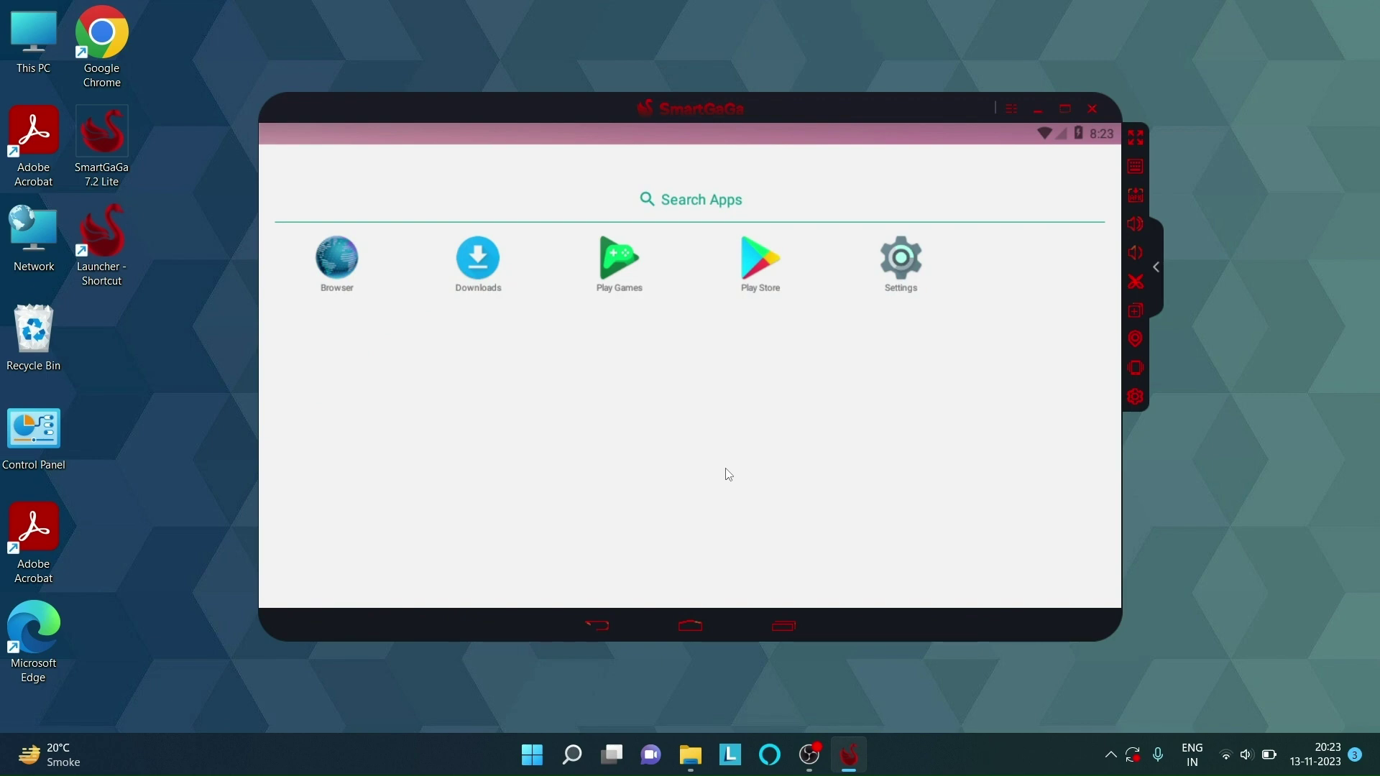
click(882, 275)
scroll(714, 392, down, 6)
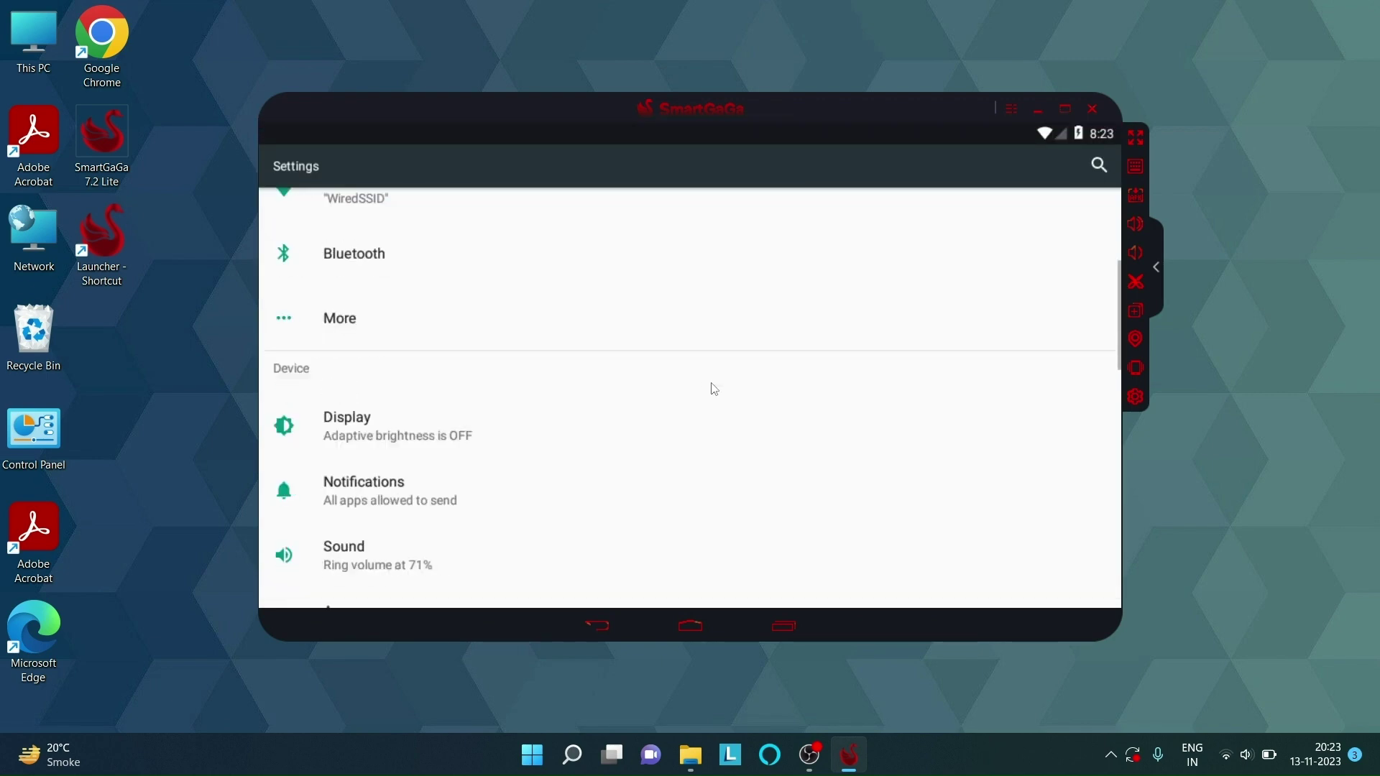
scroll(712, 388, down, 3)
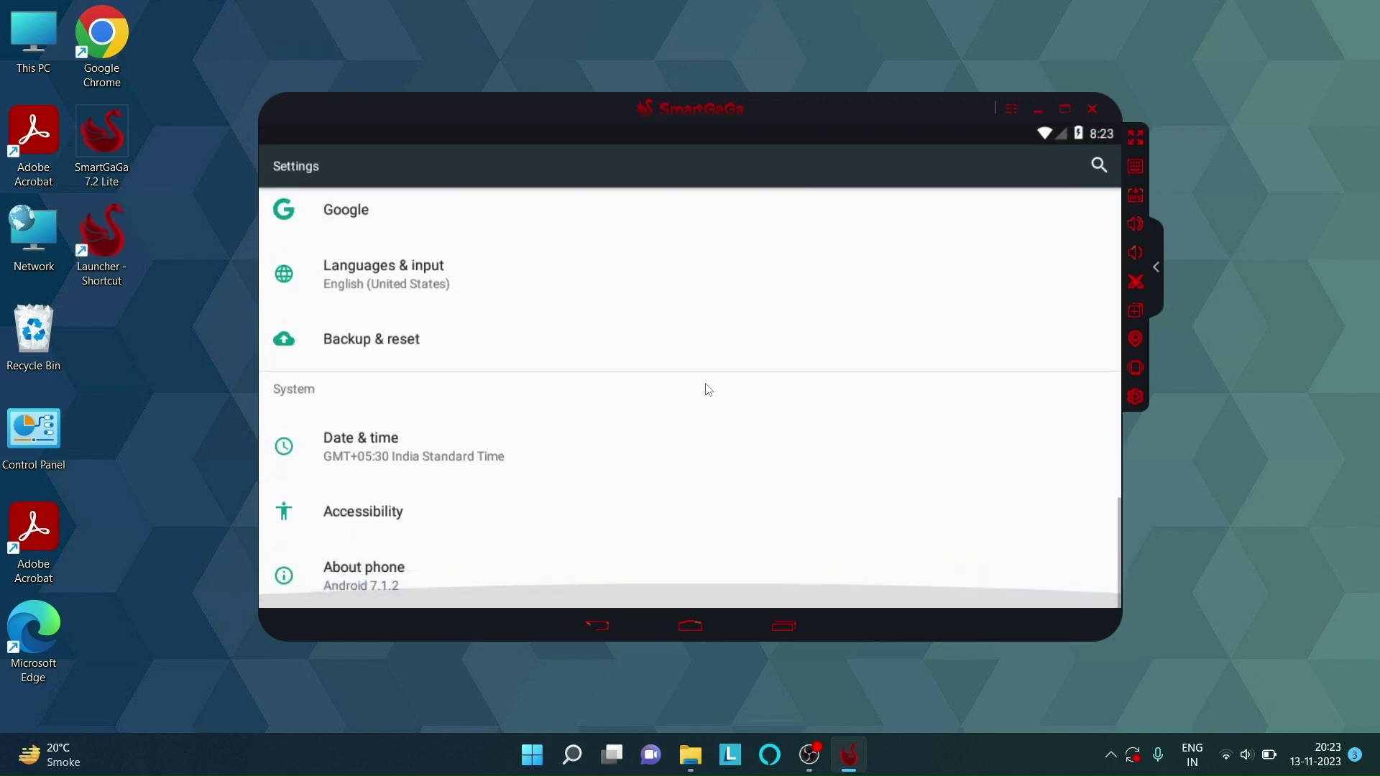
click(480, 584)
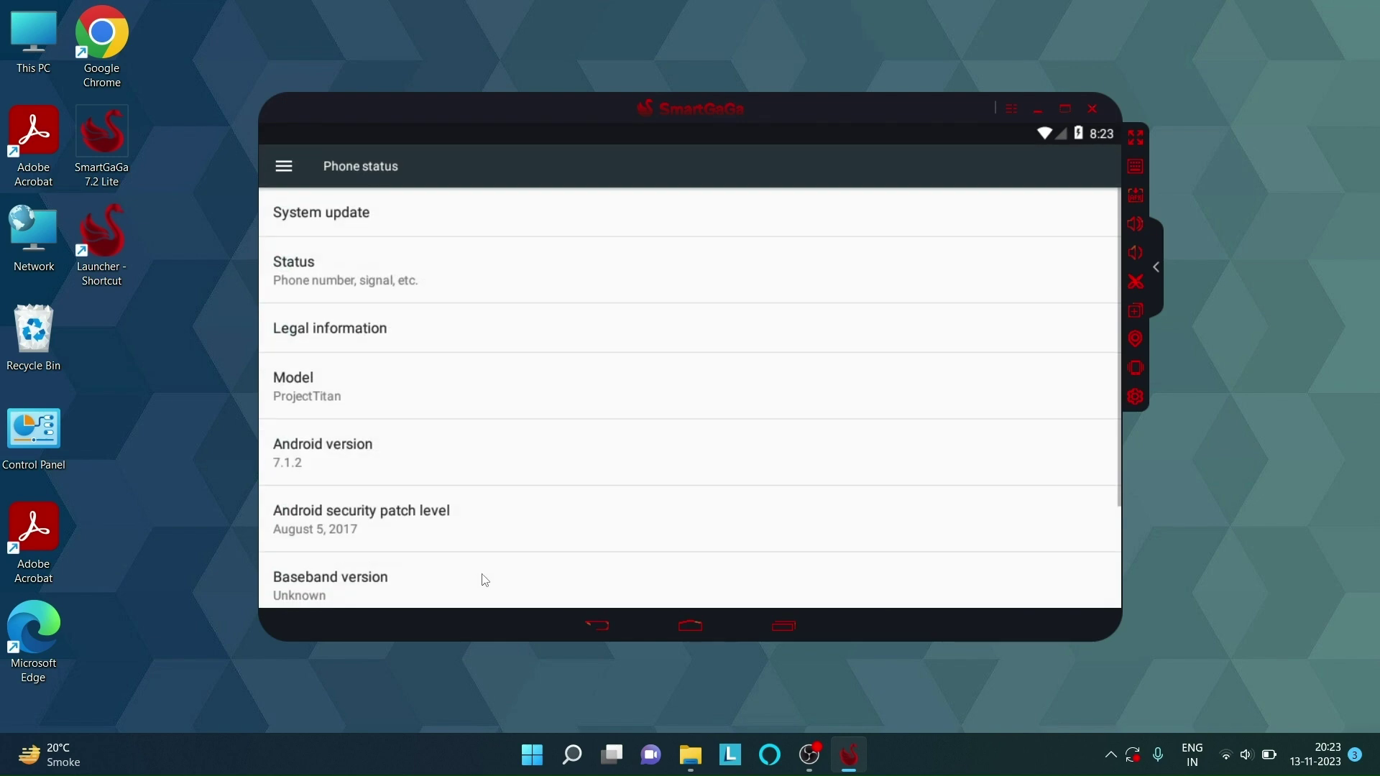
View the Android version's logo screen and return to the phone status page.
click(417, 468)
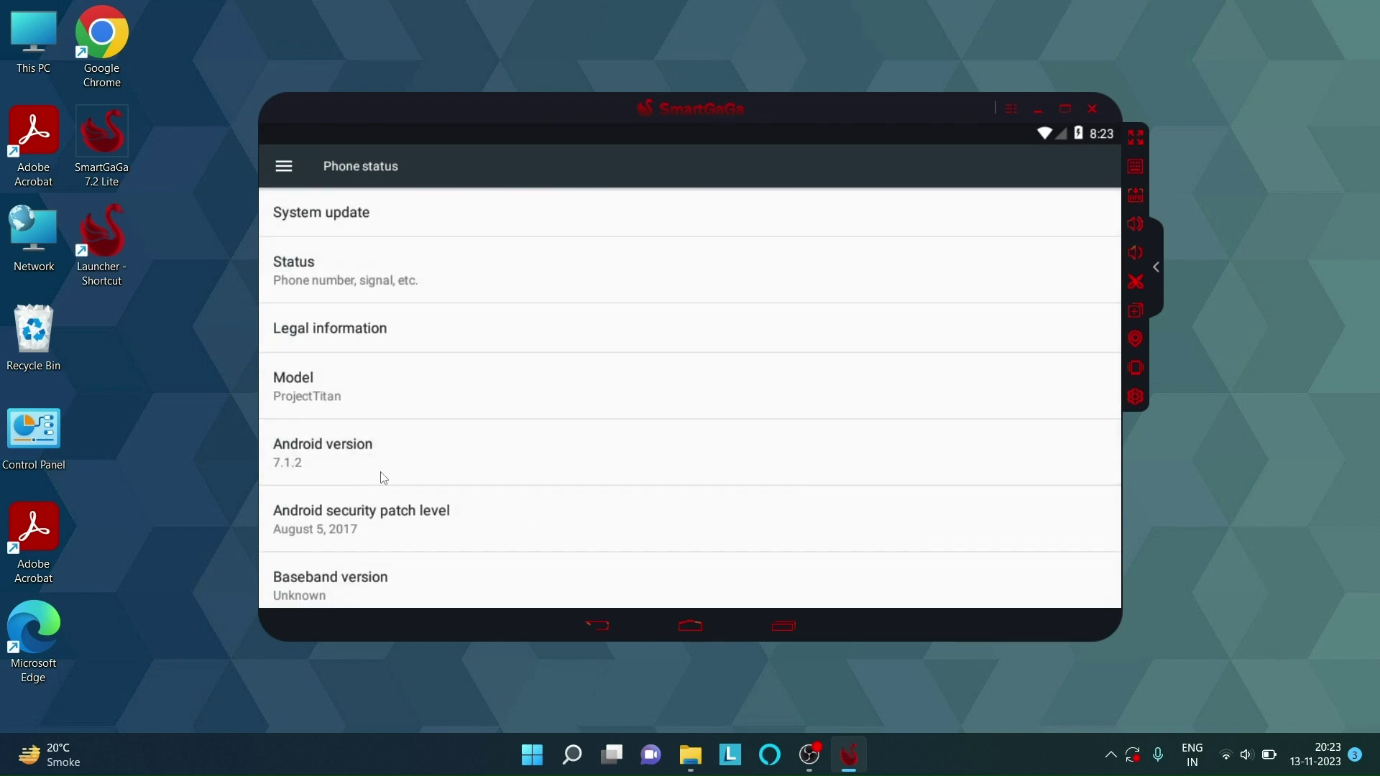
click(531, 459)
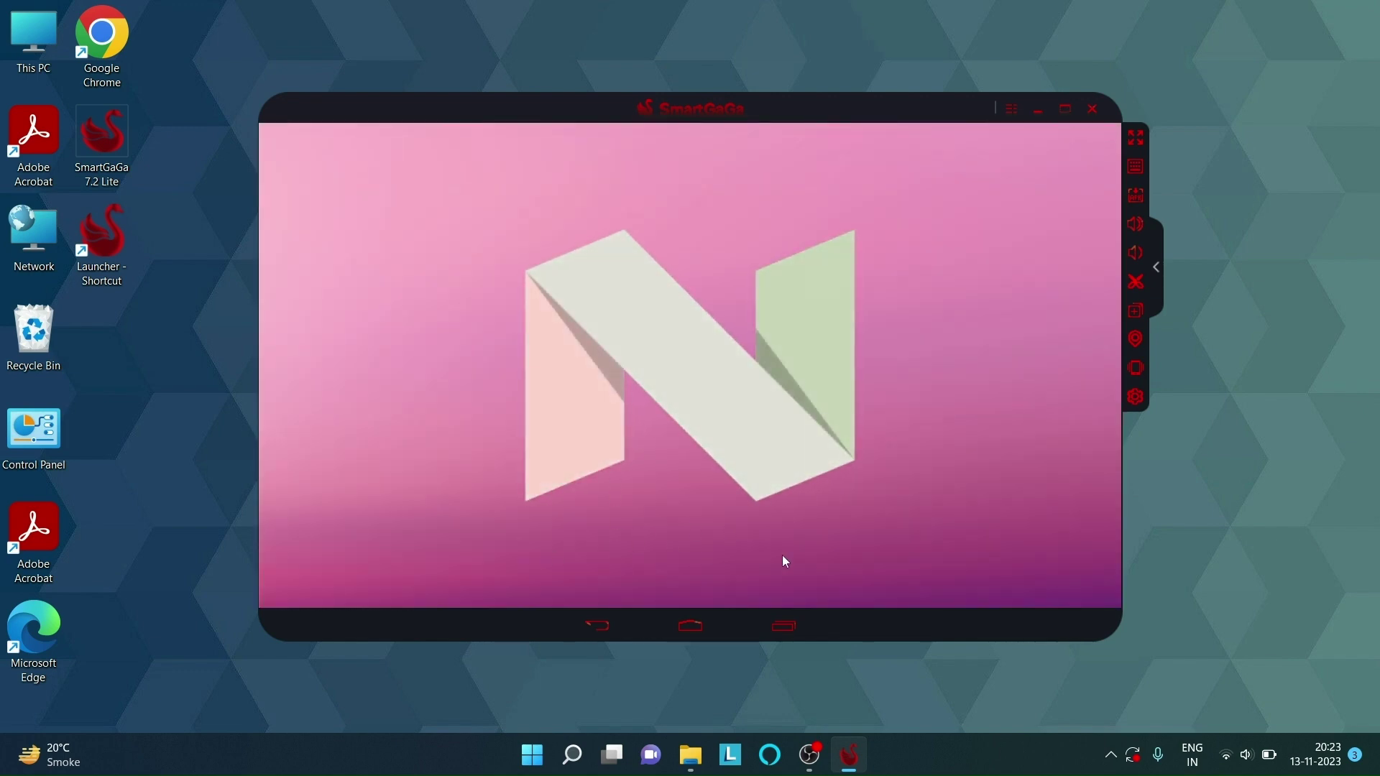
click(601, 633)
Unlock developer mode by activating the Build number entry seven times.
scroll(635, 481, down, 3)
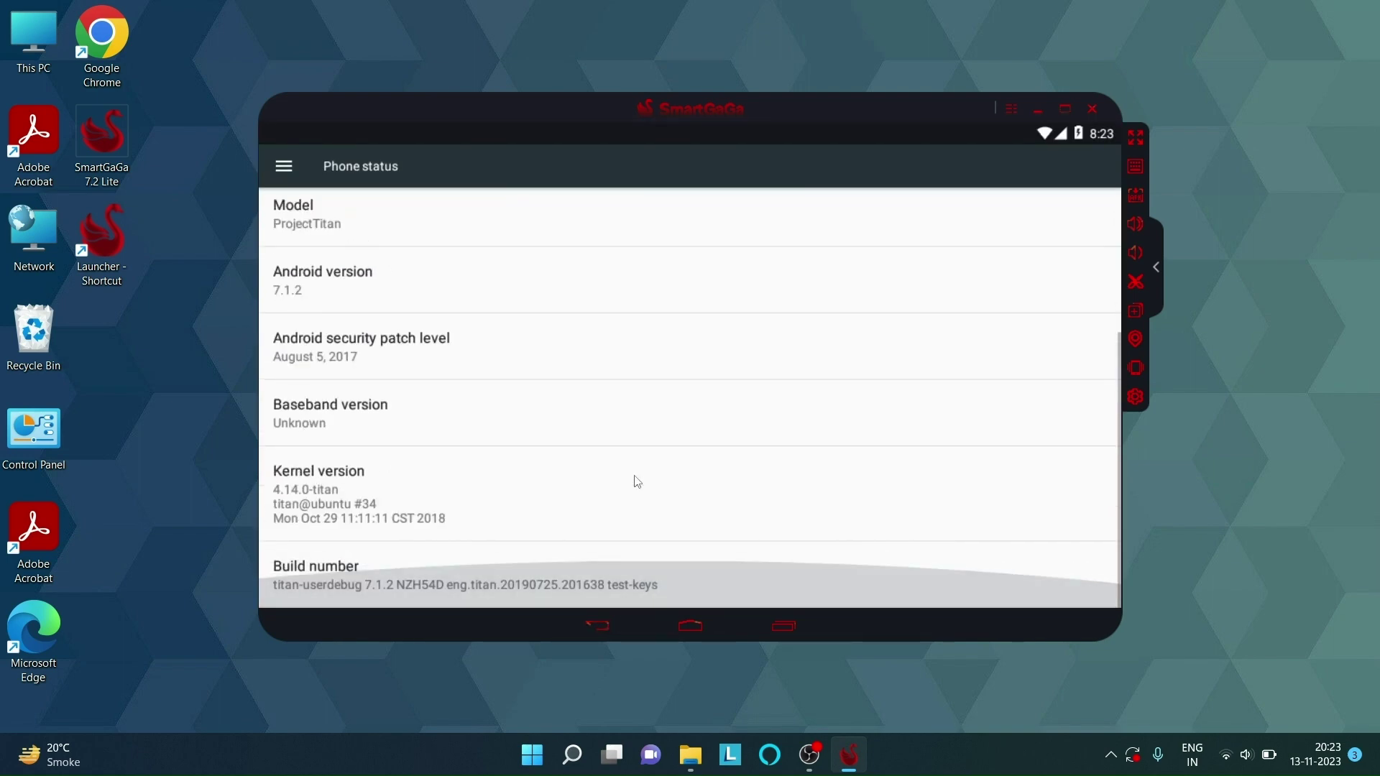
click(492, 583)
click(492, 584)
click(492, 583)
click(492, 584)
click(491, 584)
click(492, 584)
click(492, 584)
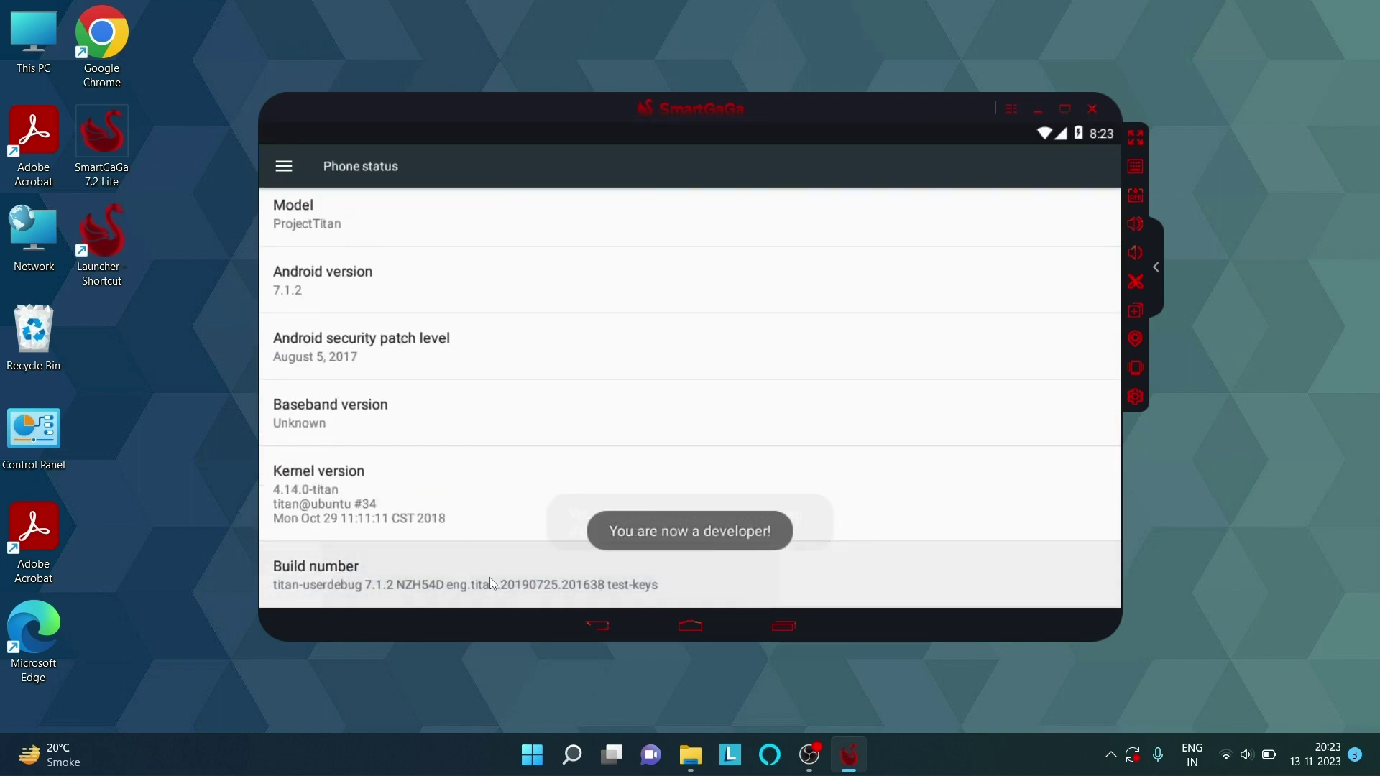
Set Window animation scale to Animation off in Developer options.
click(605, 637)
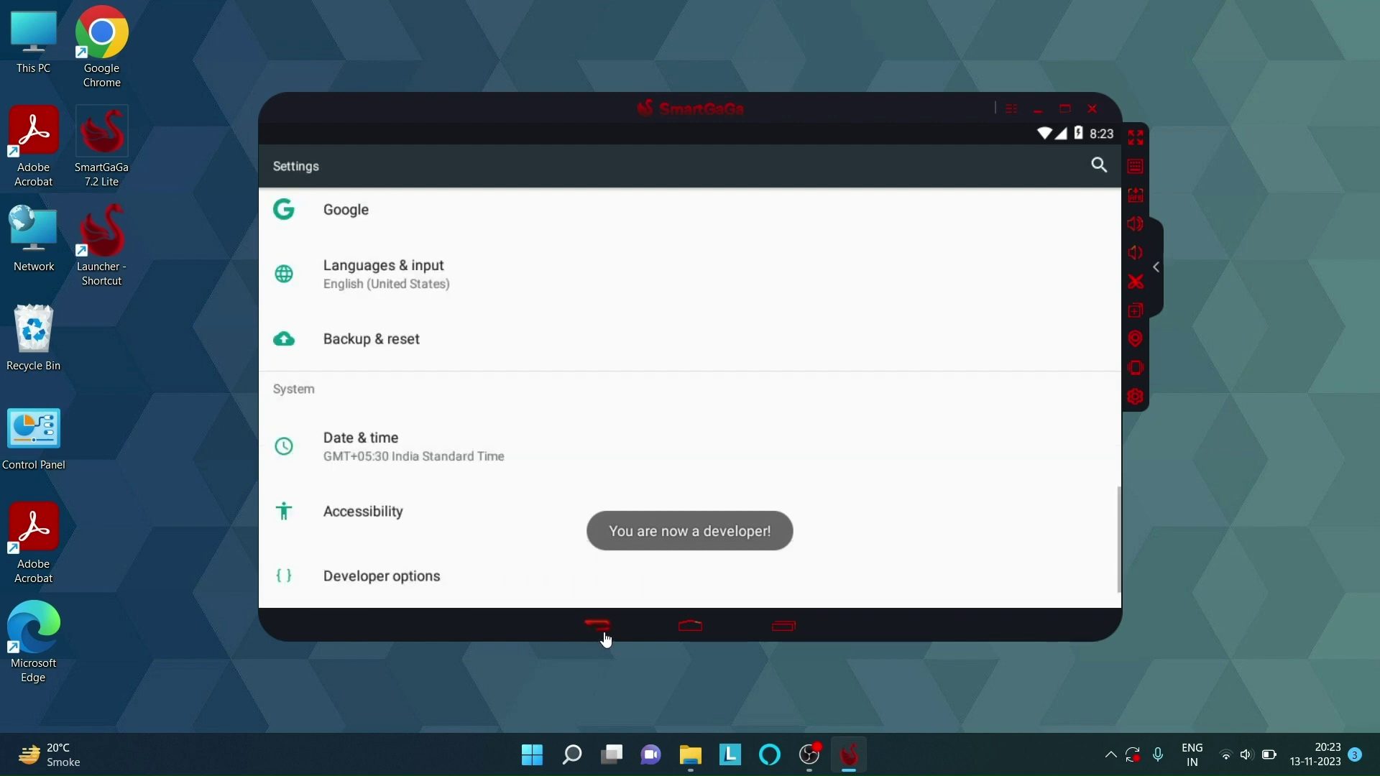
click(500, 587)
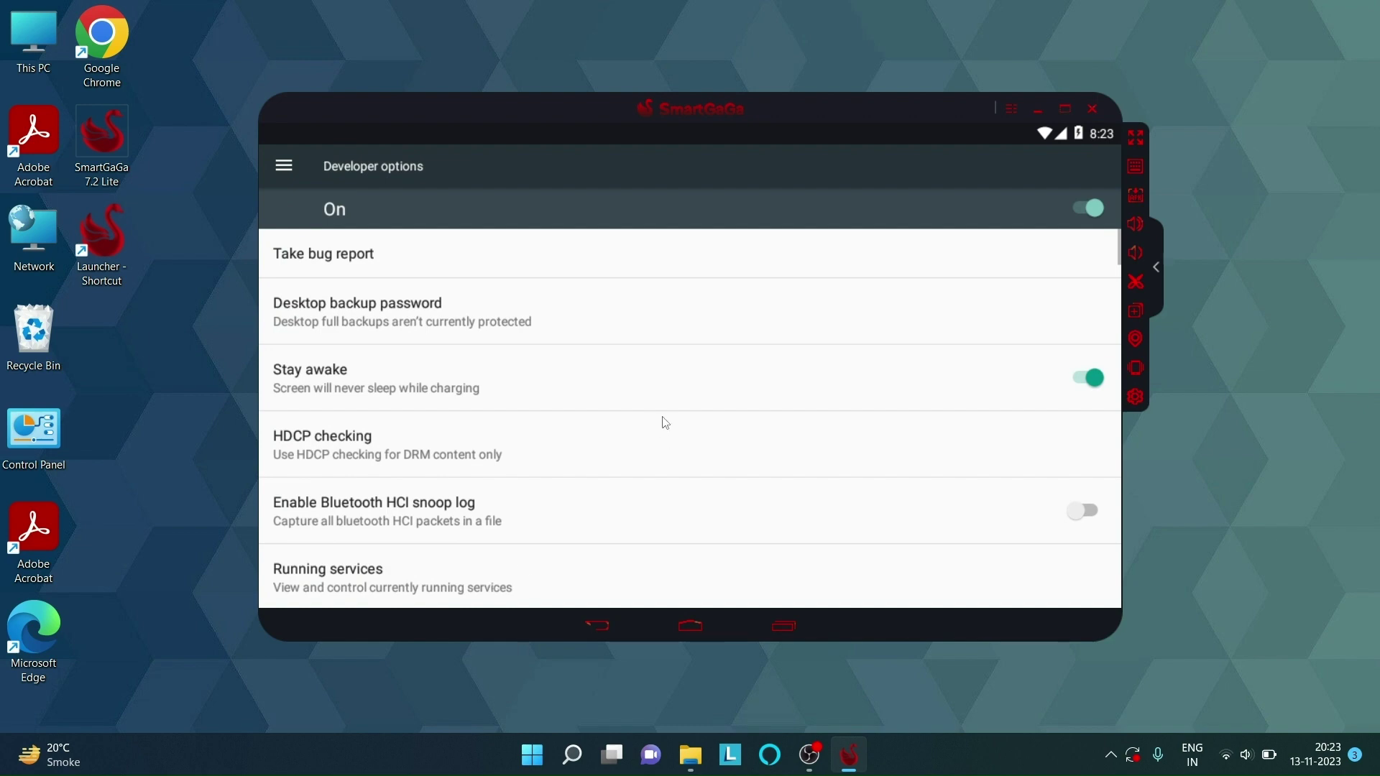
scroll(666, 423, down, 15)
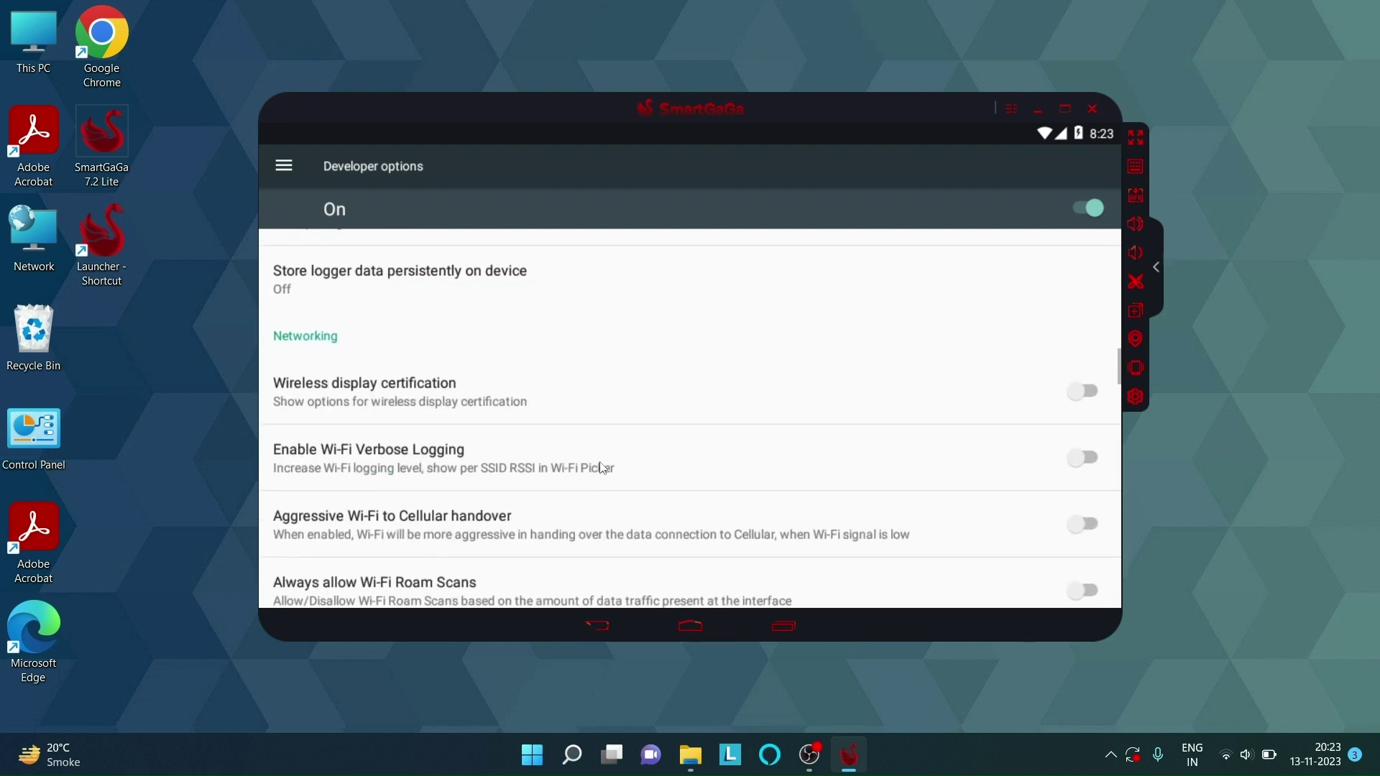
scroll(602, 468, down, 15)
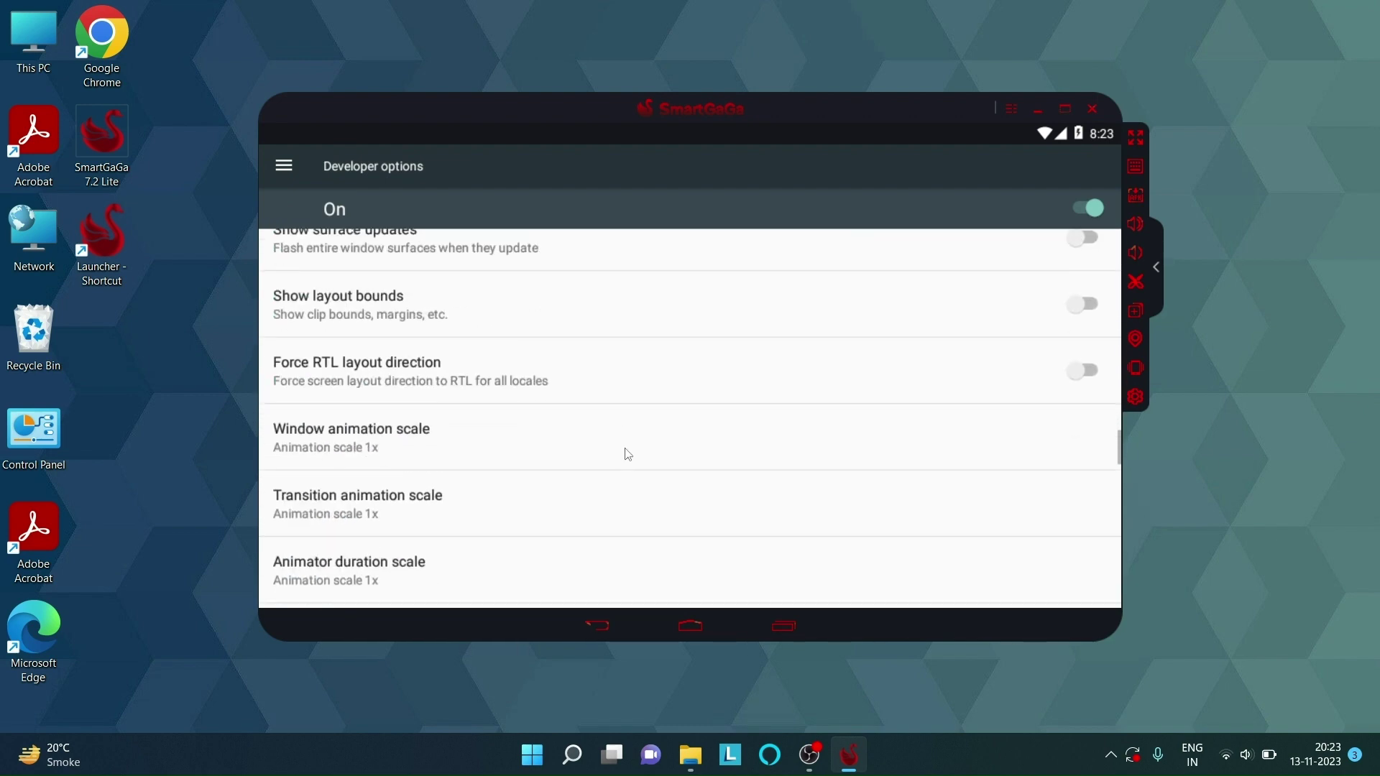
click(462, 447)
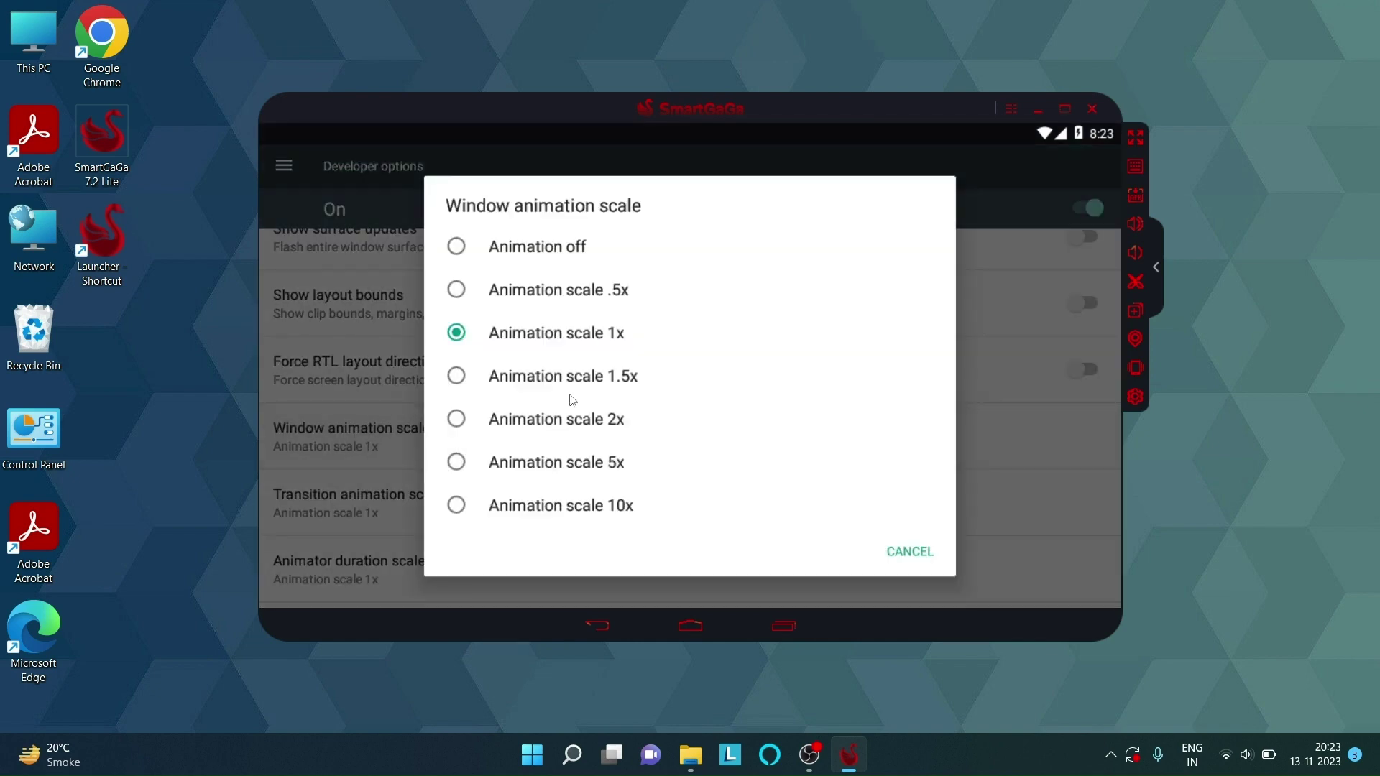
click(550, 248)
Set Transition animation scale and Animator duration scale to Animation off, and leave the Android settings.
click(392, 496)
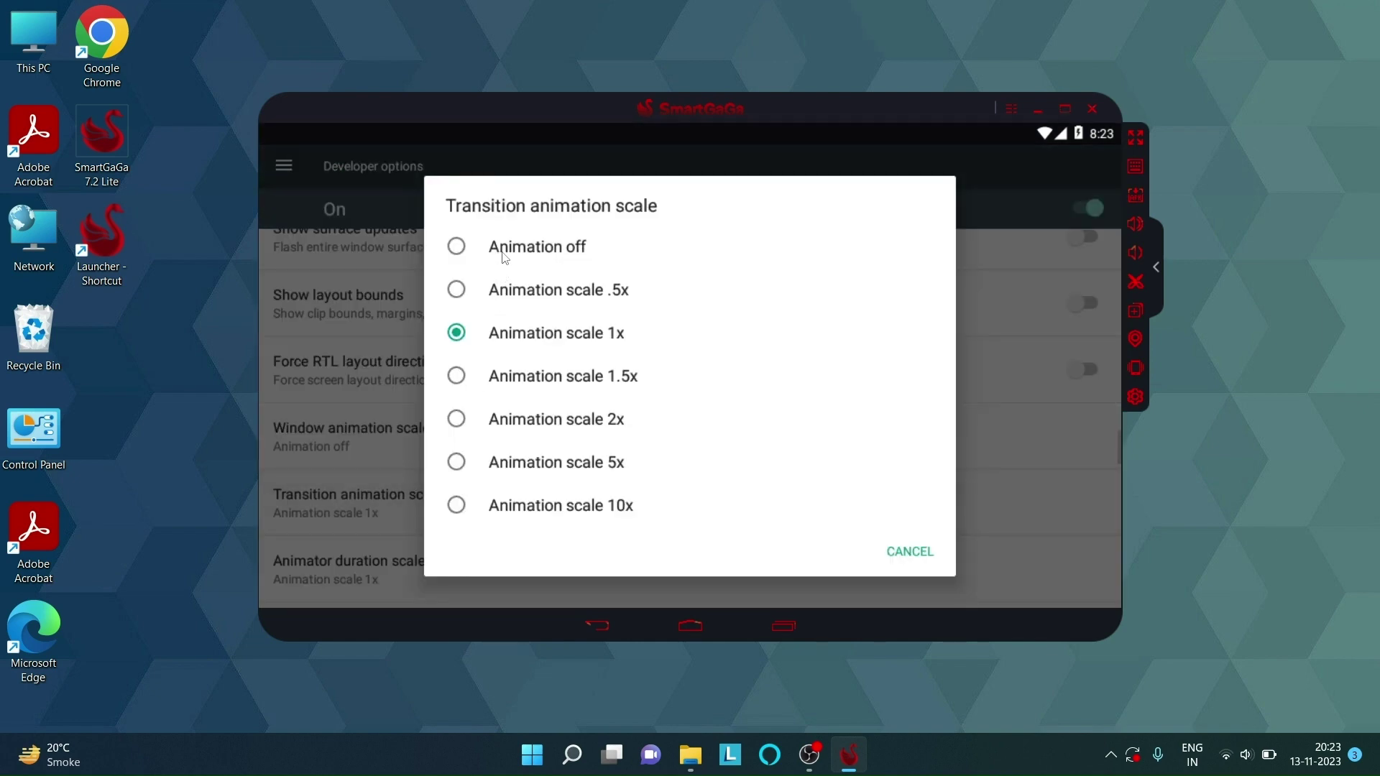
click(505, 255)
click(400, 572)
click(477, 248)
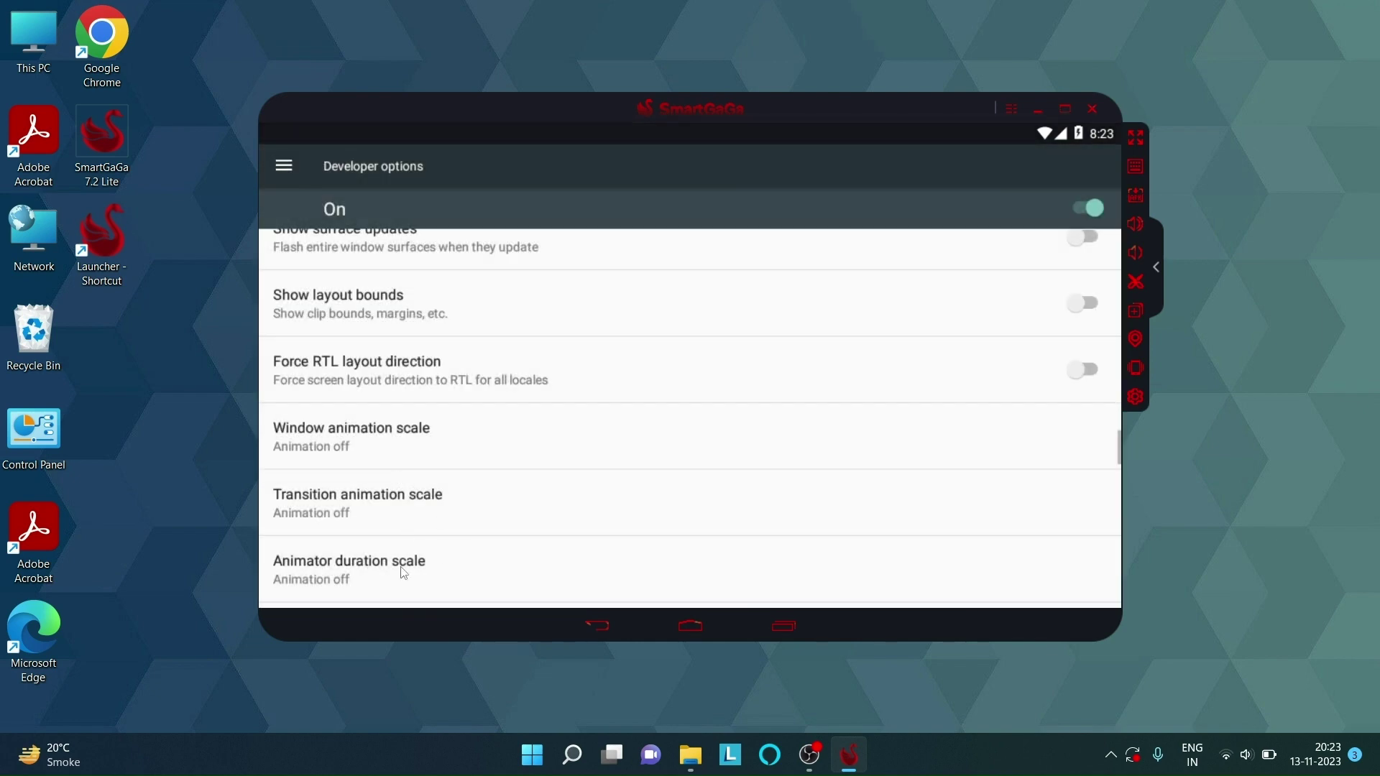
click(602, 640)
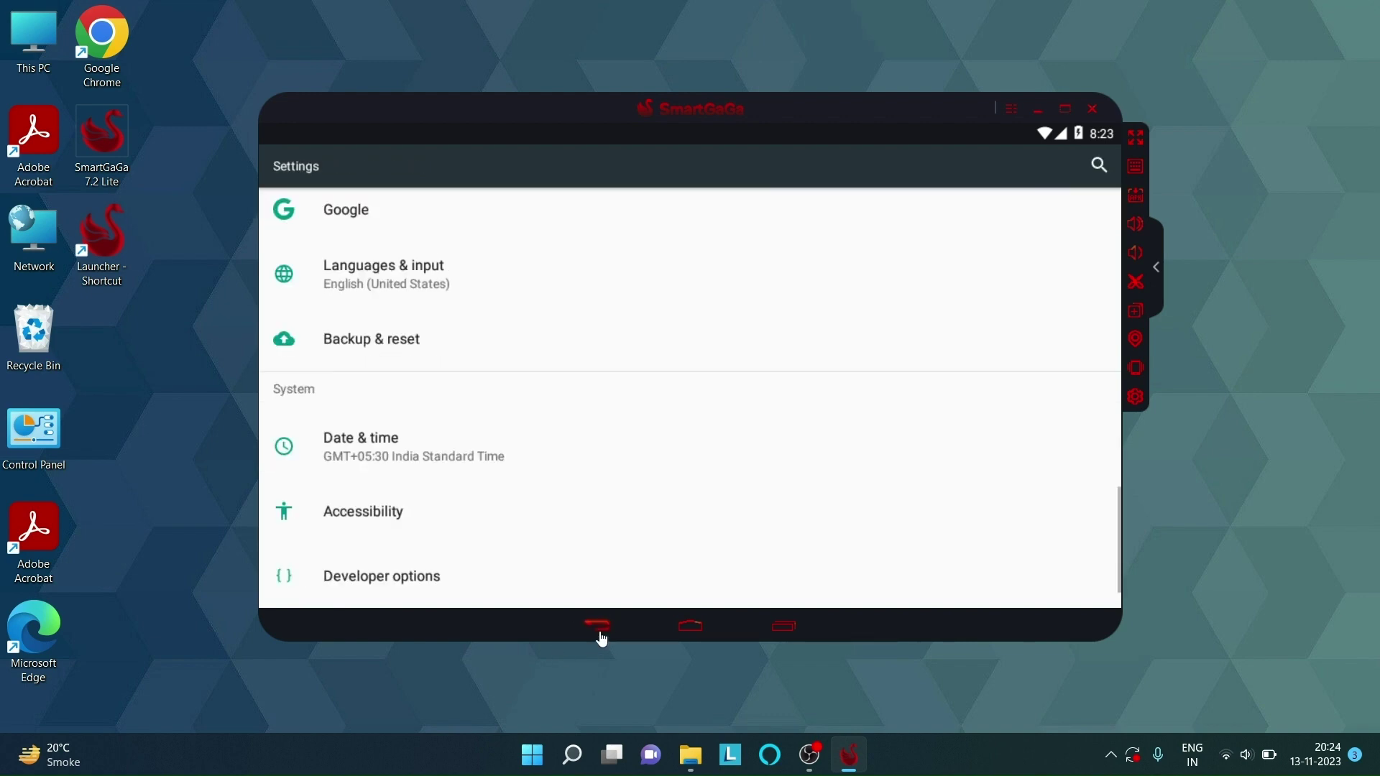
click(602, 640)
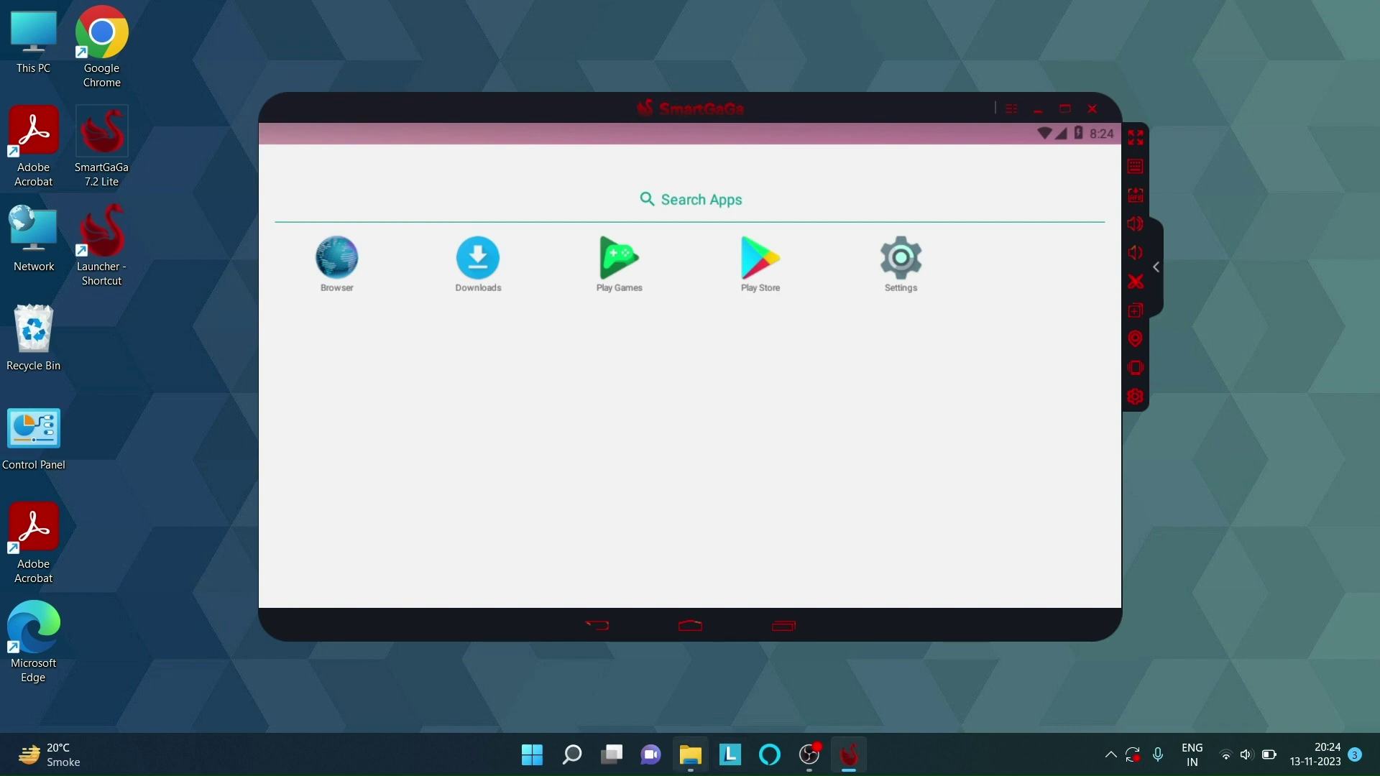
Install the Free Fire OB42 APK from the FREE FIRE ob42 folder into the emulator and close the folder window.
click(690, 754)
drag(831, 109, 1044, 121)
drag(827, 283, 425, 431)
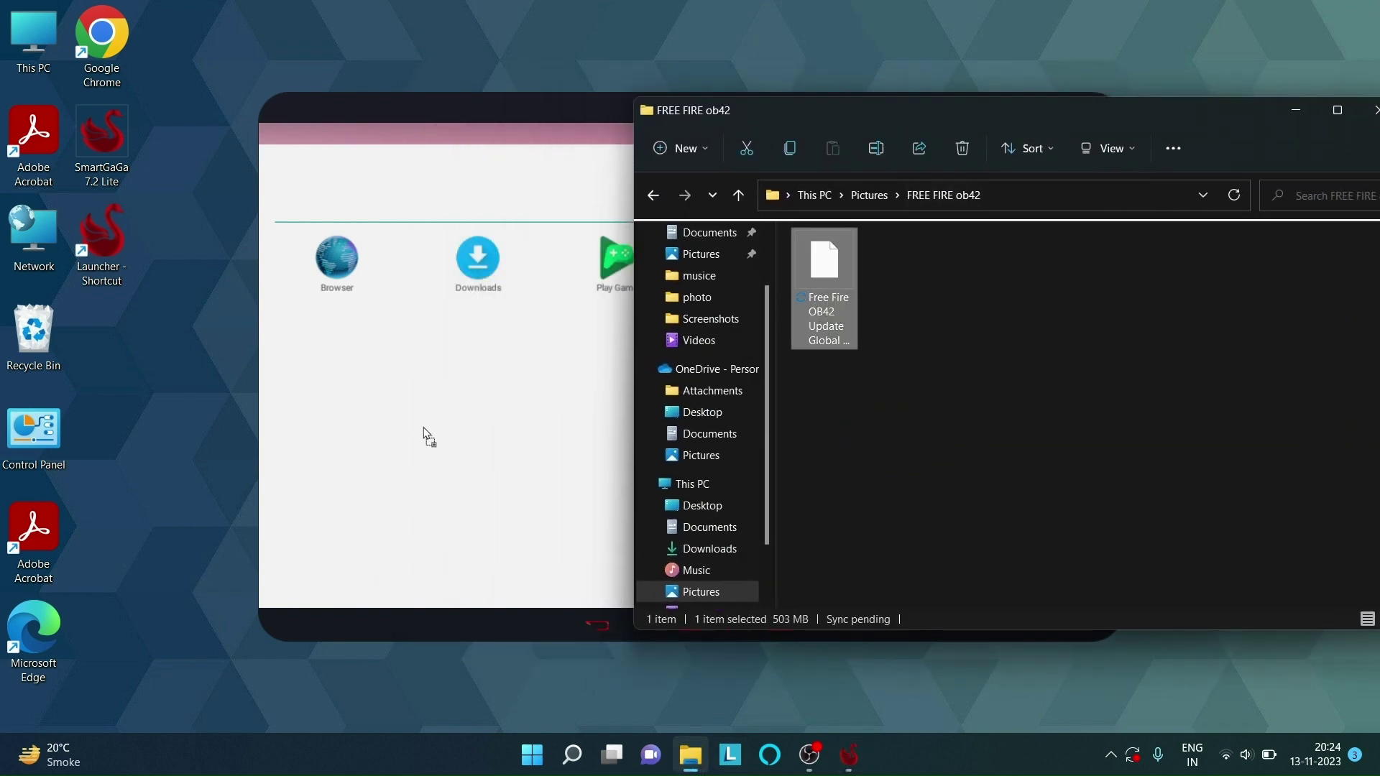
drag(1190, 110, 995, 119)
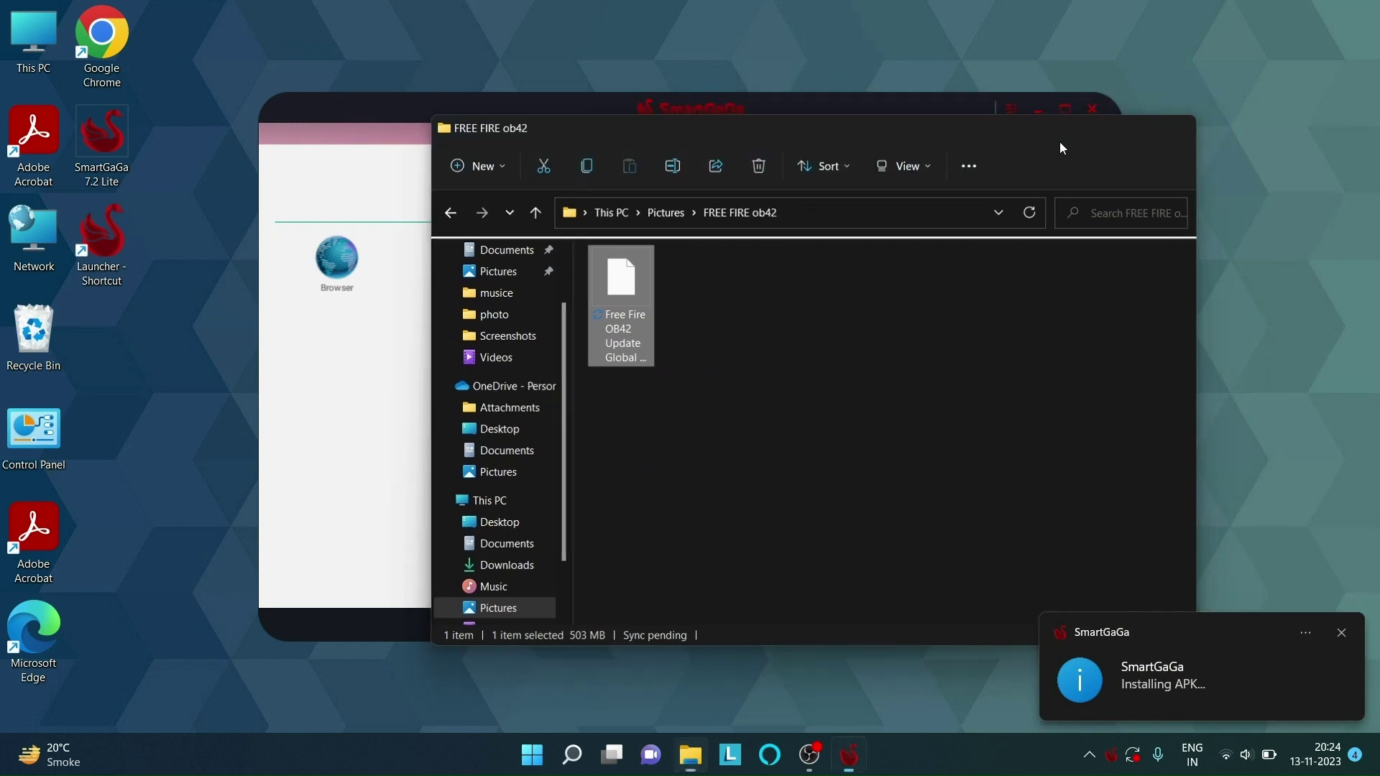
click(1091, 126)
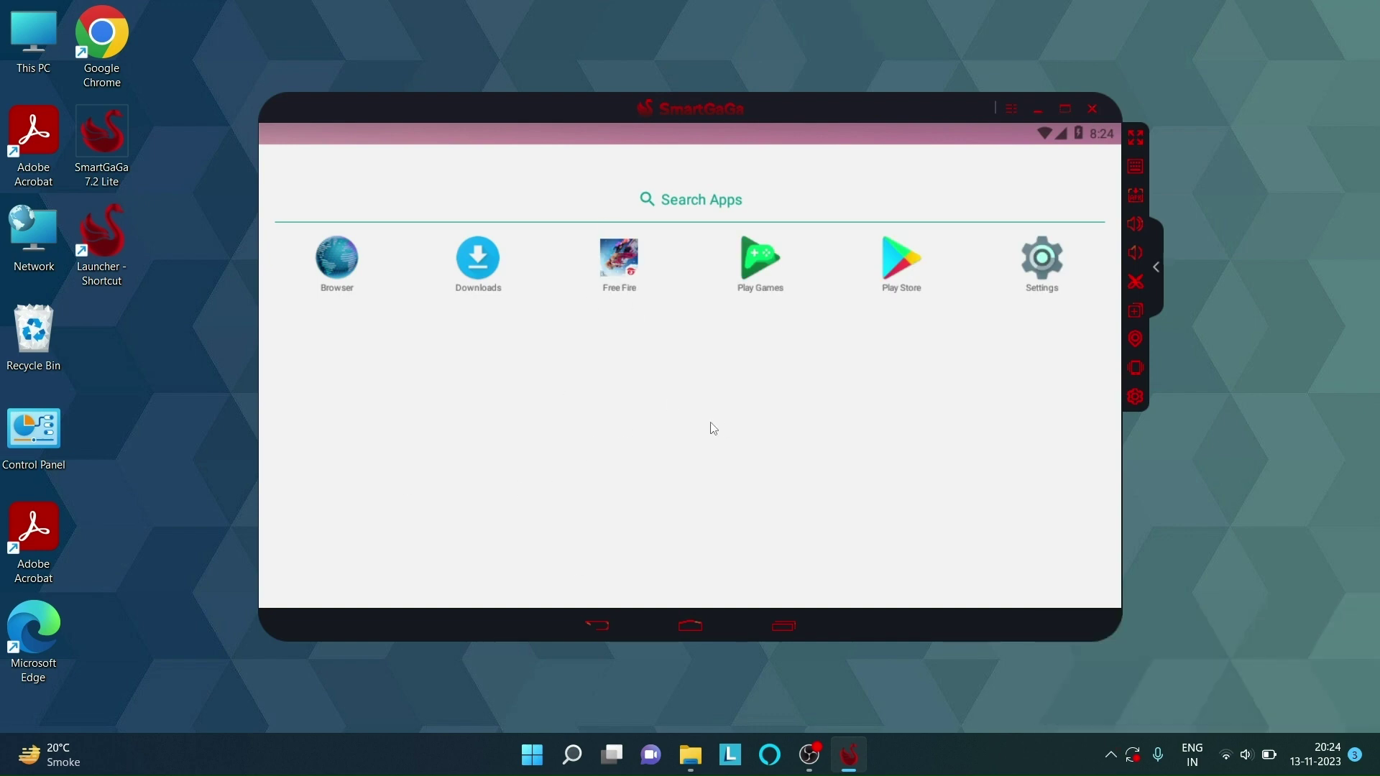
Search for "facebook login" in the emulator's browser and open the Facebook login page.
click(338, 263)
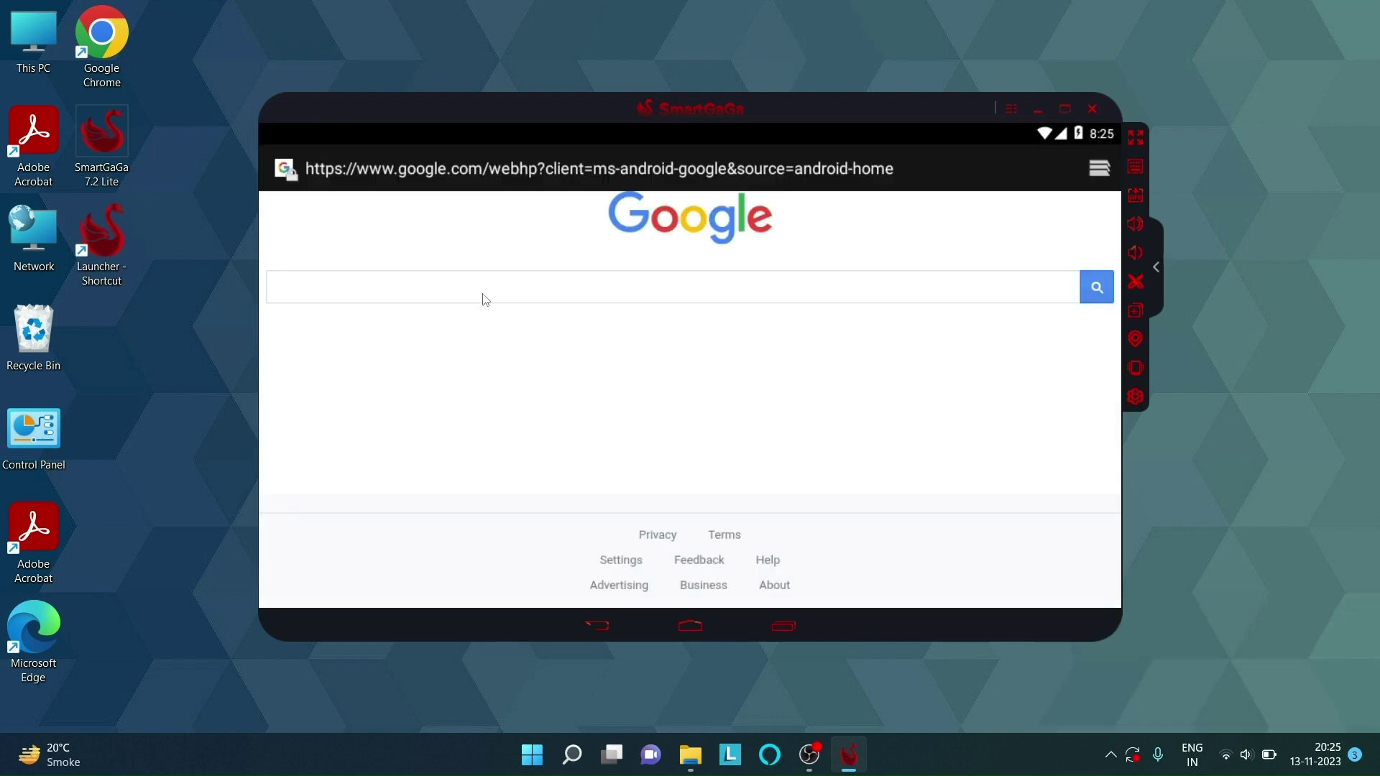
click(481, 298)
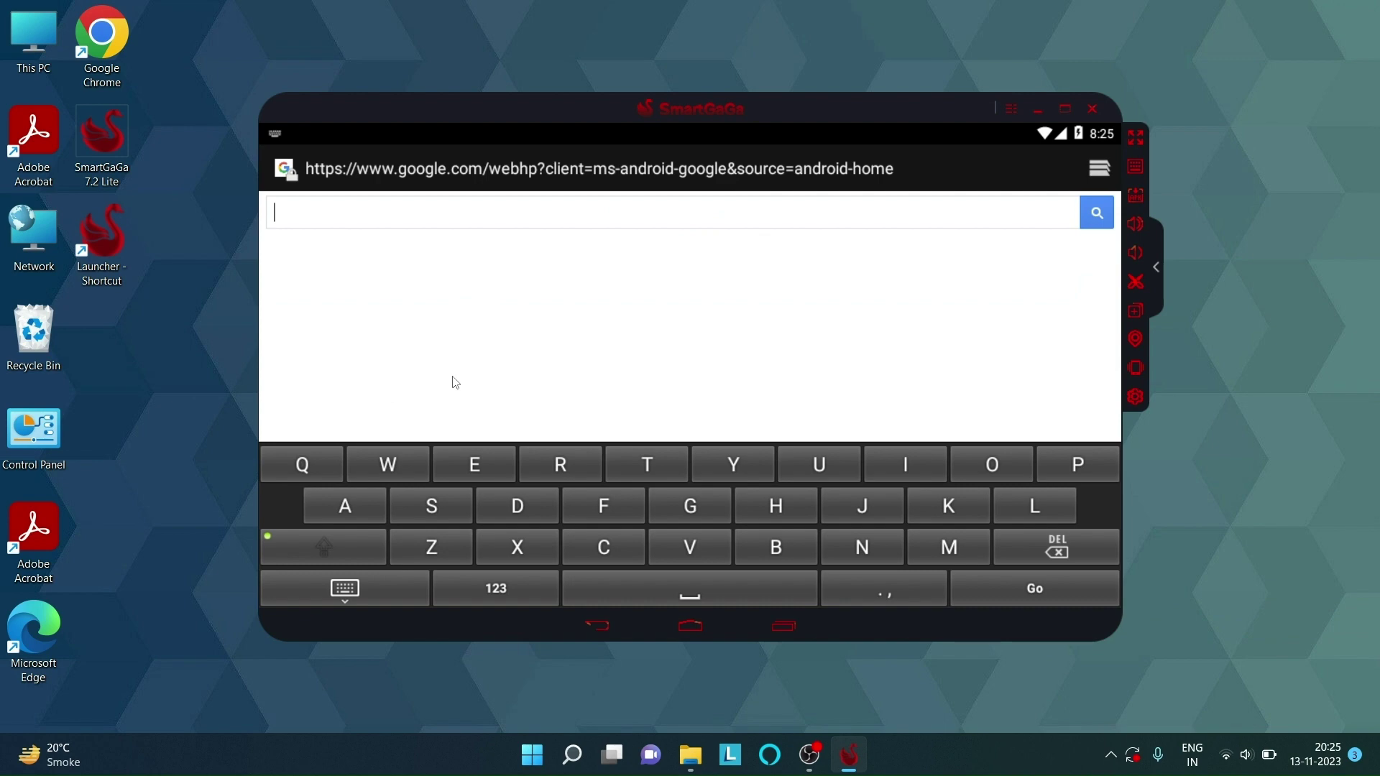
text(facebook login)
key(Return)
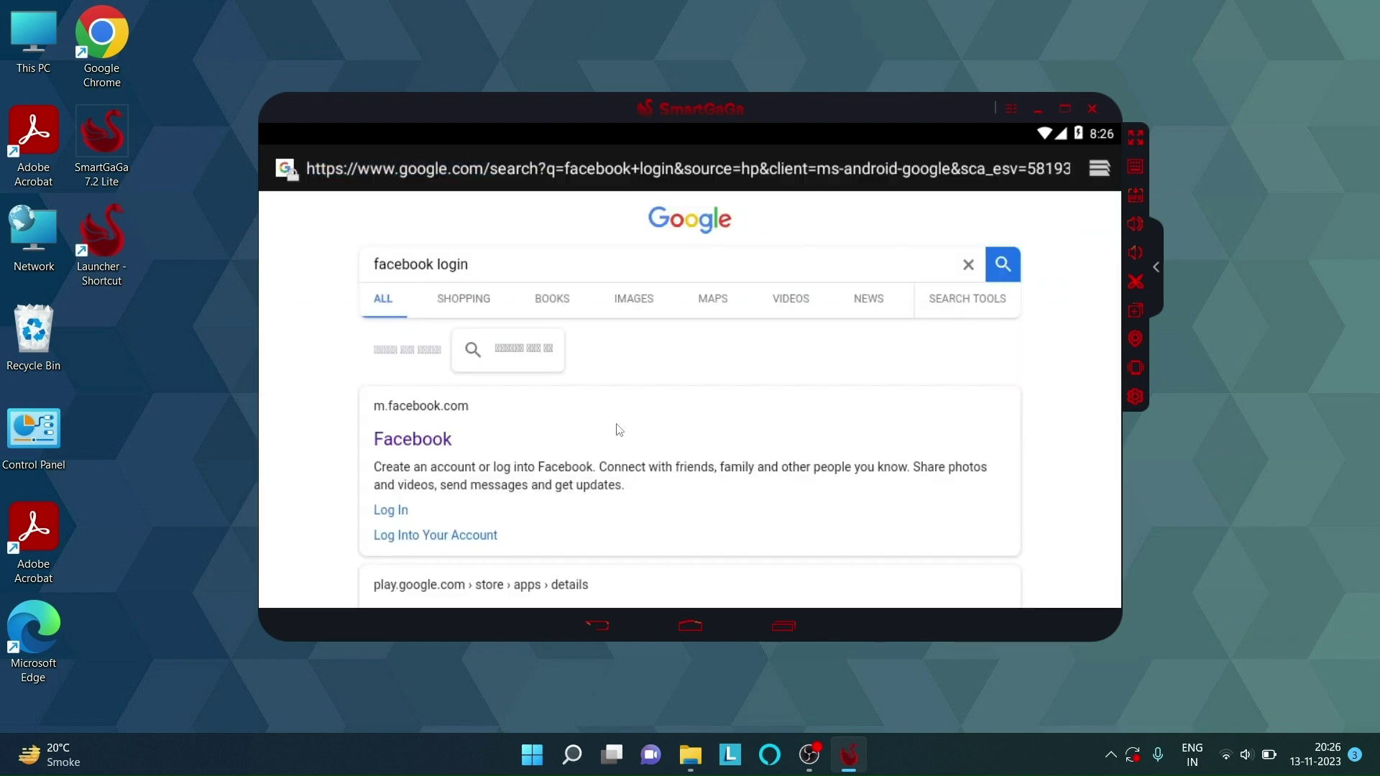
click(420, 440)
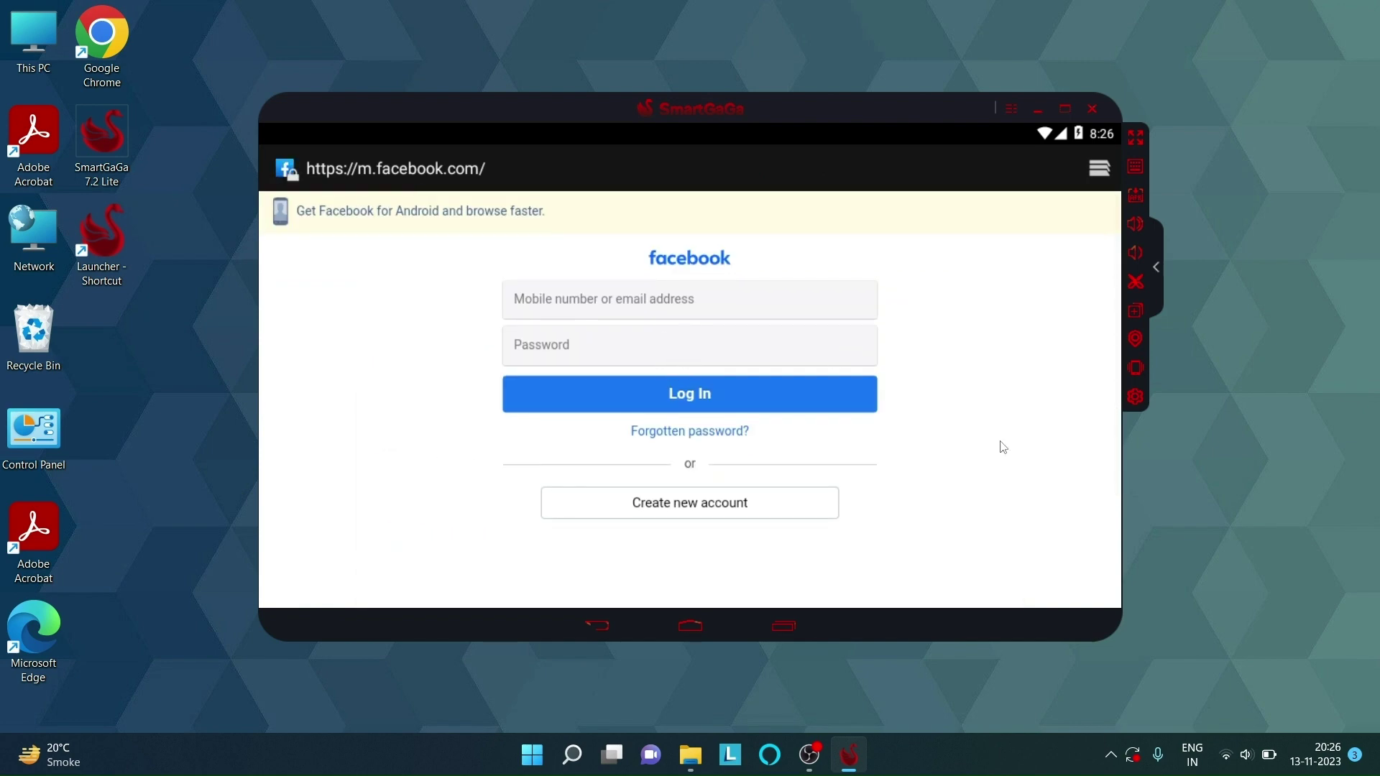
Close the browser from the recent apps and launch Free Fire, confirming its Access Descriptions notice.
click(784, 626)
click(880, 198)
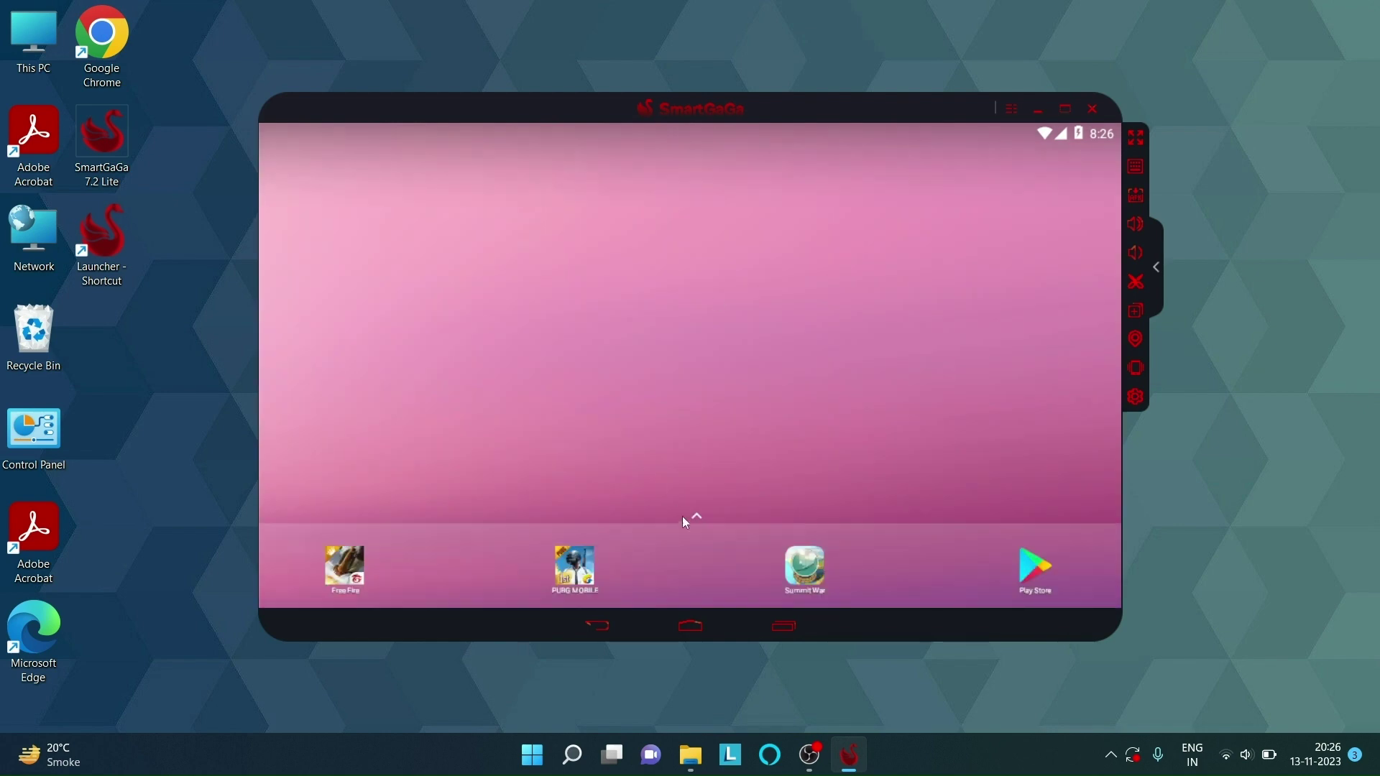
click(687, 520)
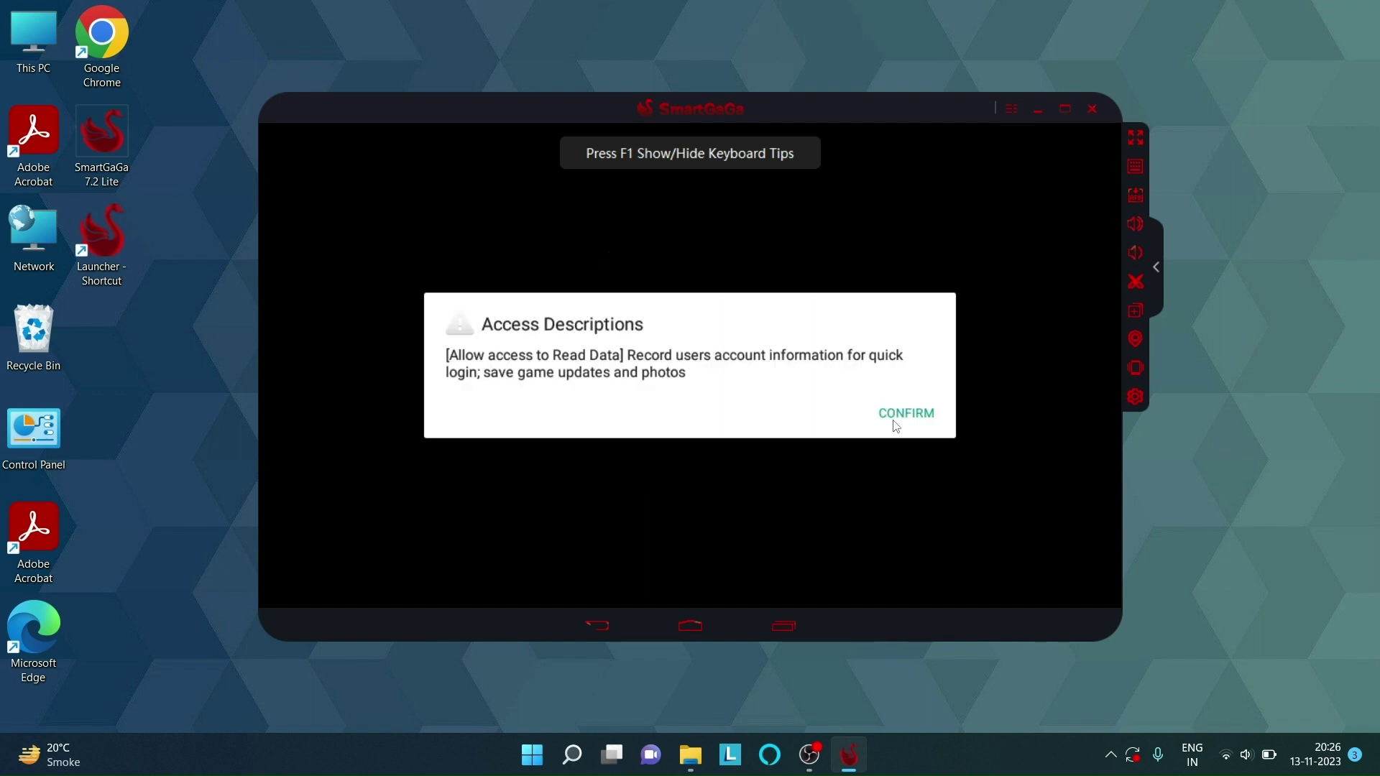
click(897, 420)
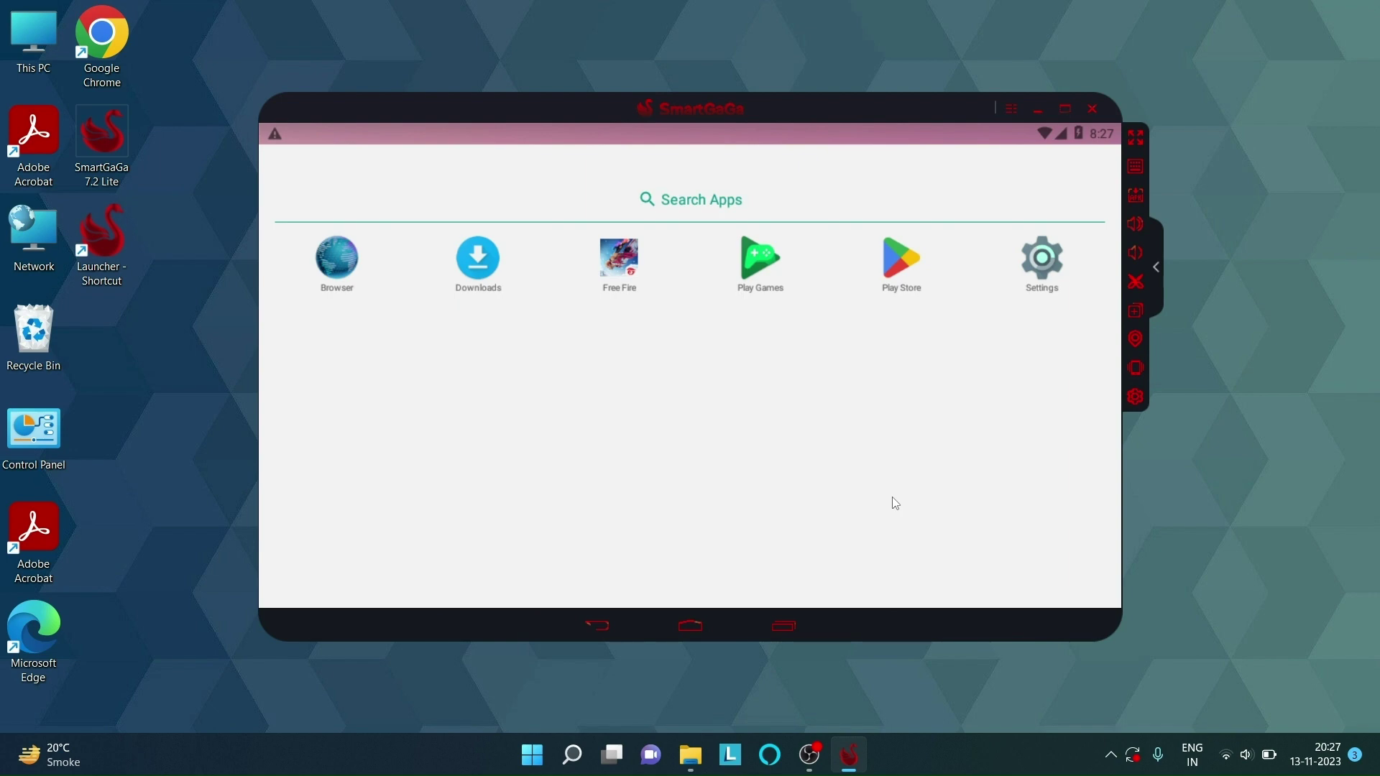
In the emulator's advanced settings, choose the 960x540 (DPI 160) tablet resolution and the DirectX renderer.
click(1136, 399)
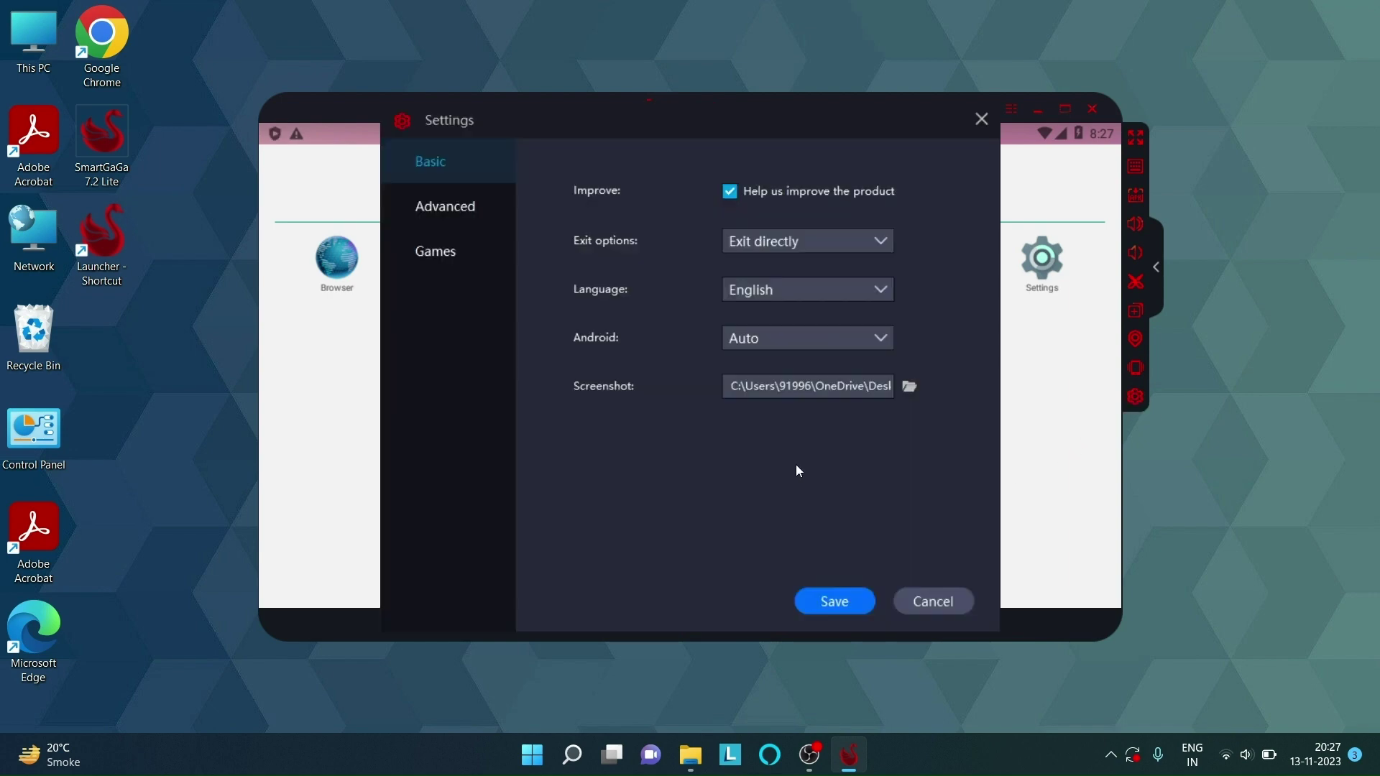
click(452, 217)
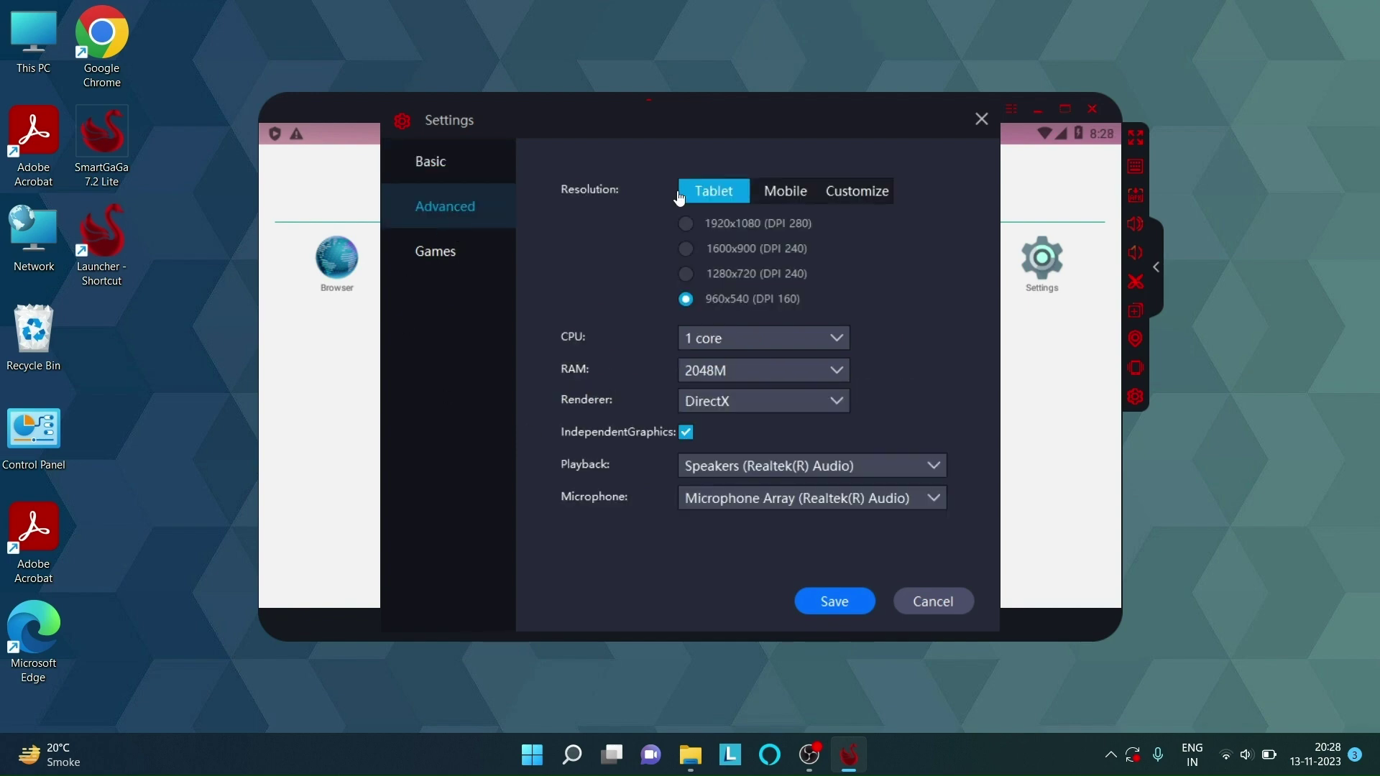
click(686, 274)
click(686, 299)
click(788, 405)
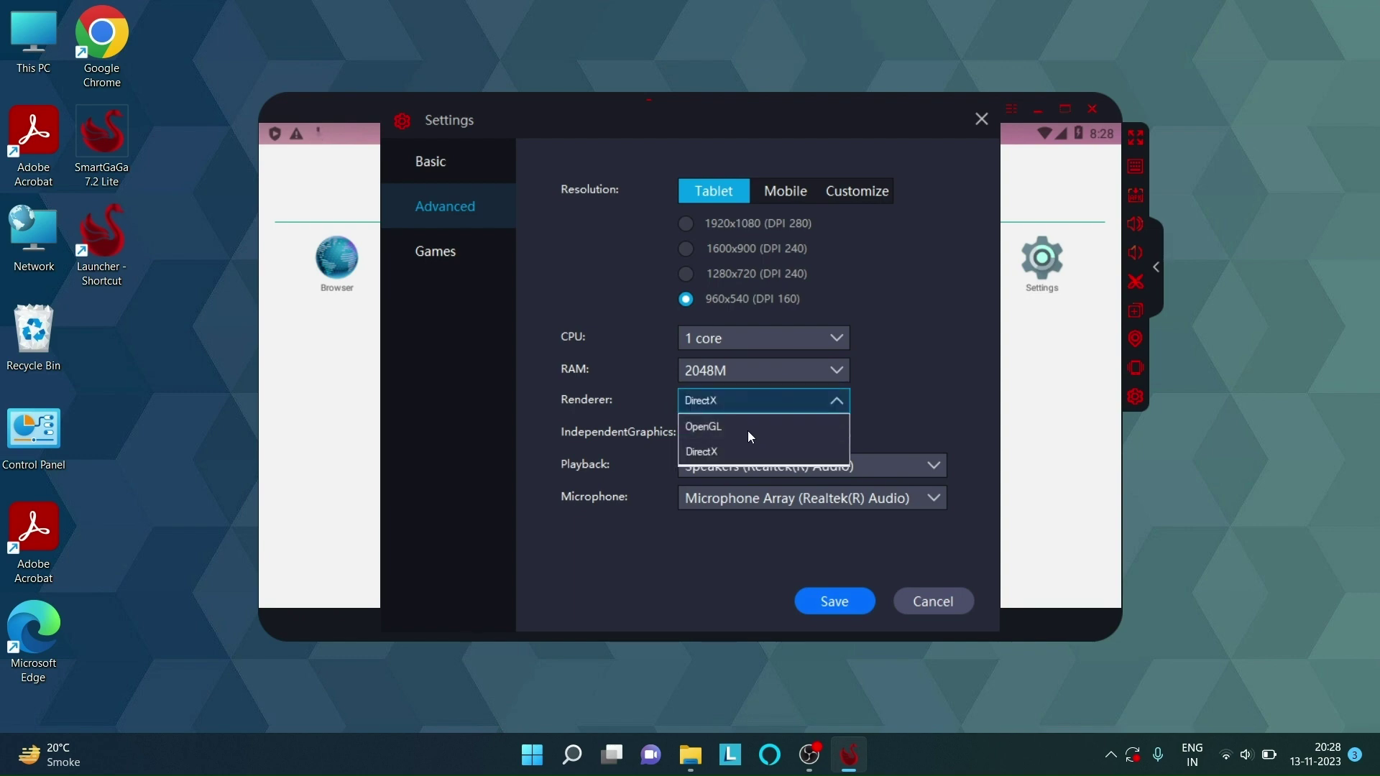
click(745, 427)
click(757, 405)
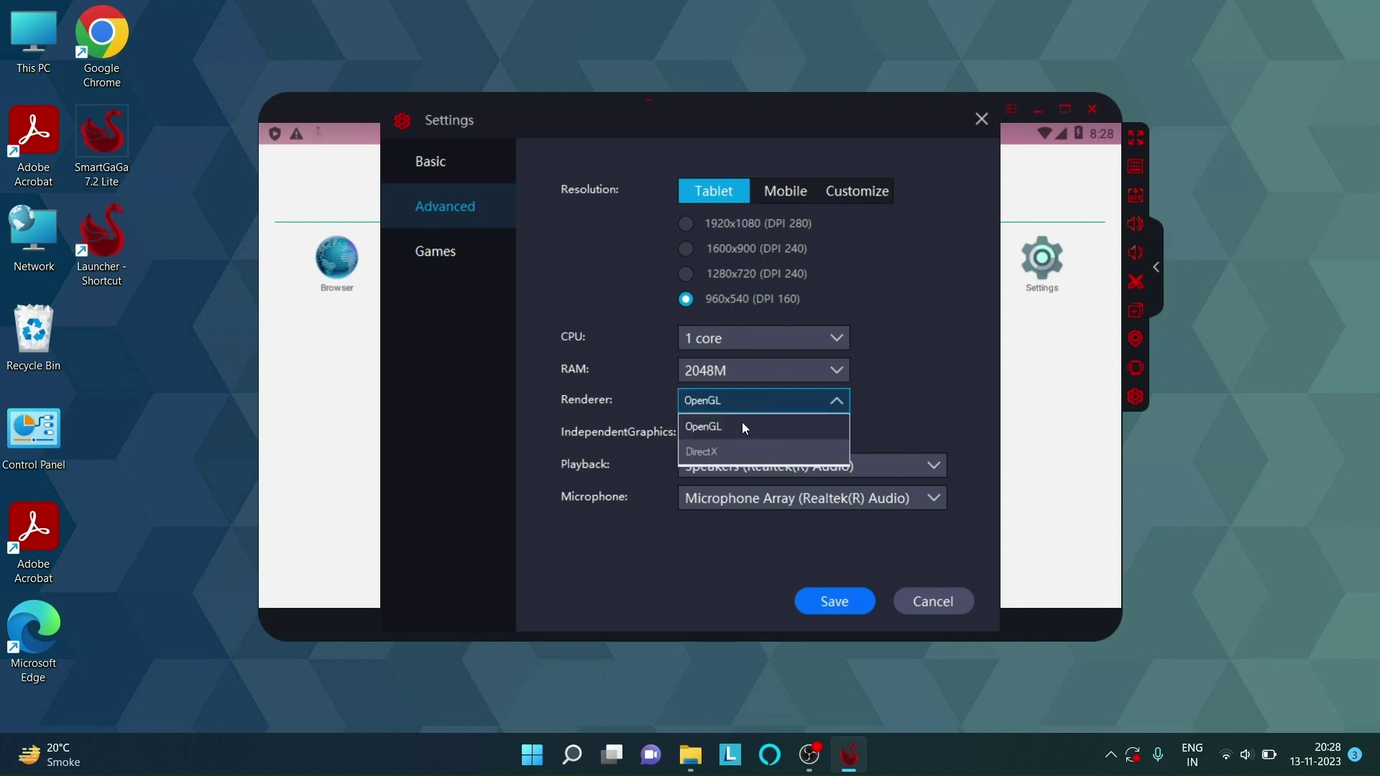
click(727, 449)
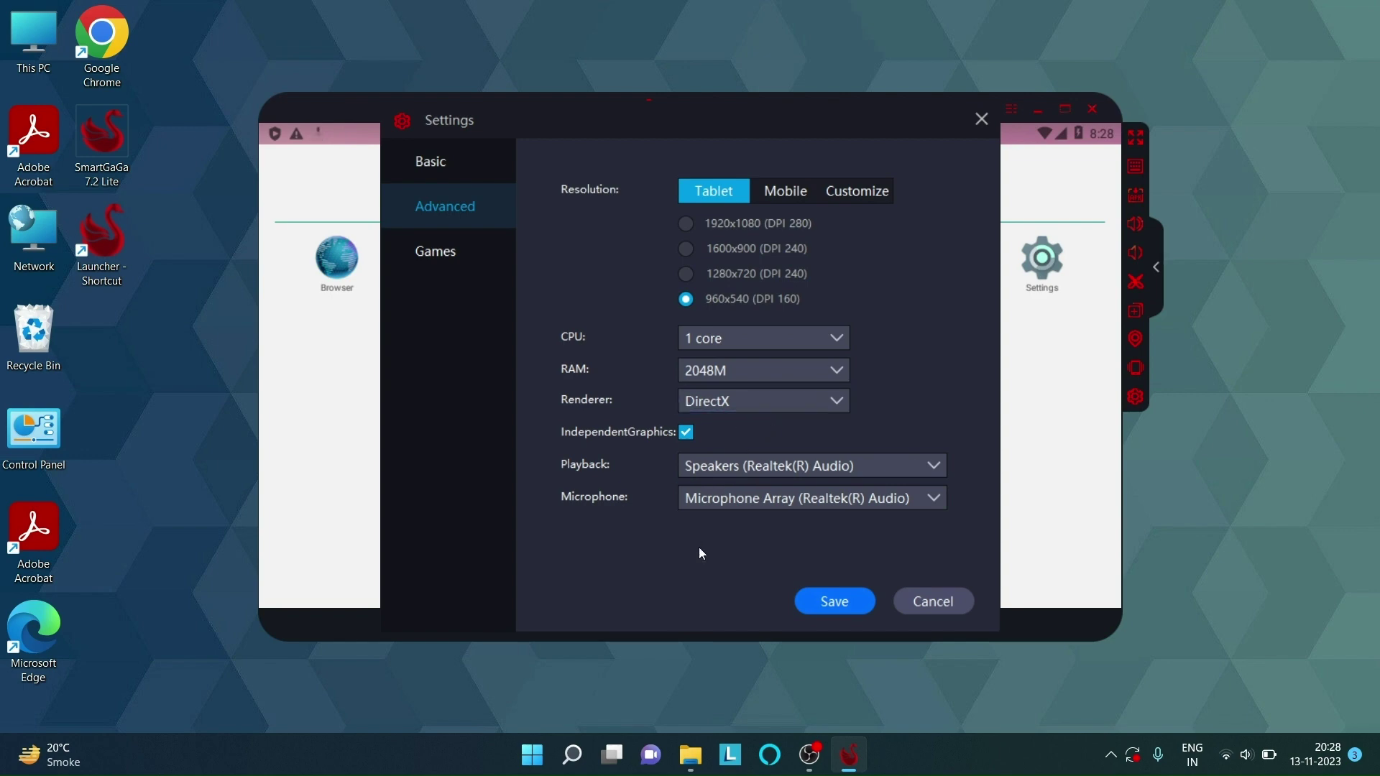
Save the emulator settings with a reboot and open the list of installed apps.
click(834, 601)
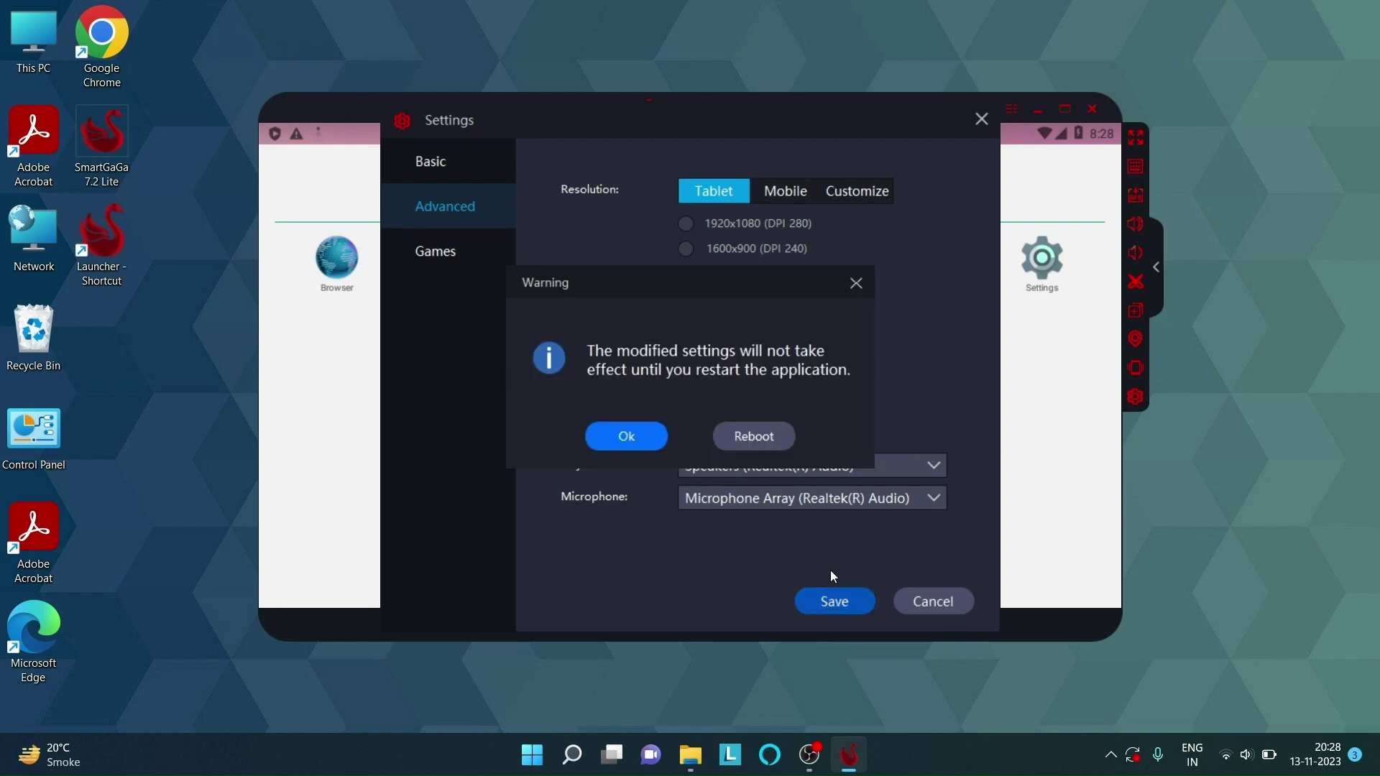
click(746, 444)
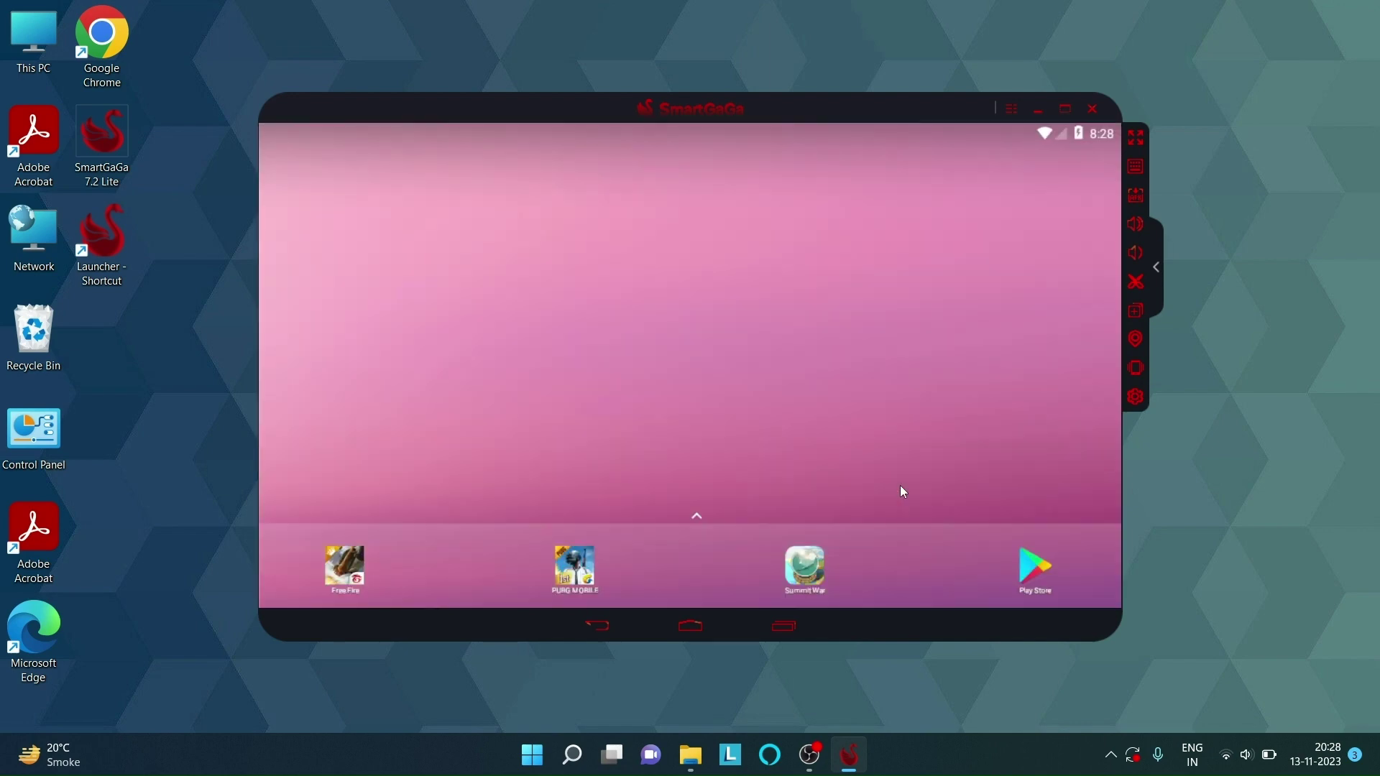
click(694, 519)
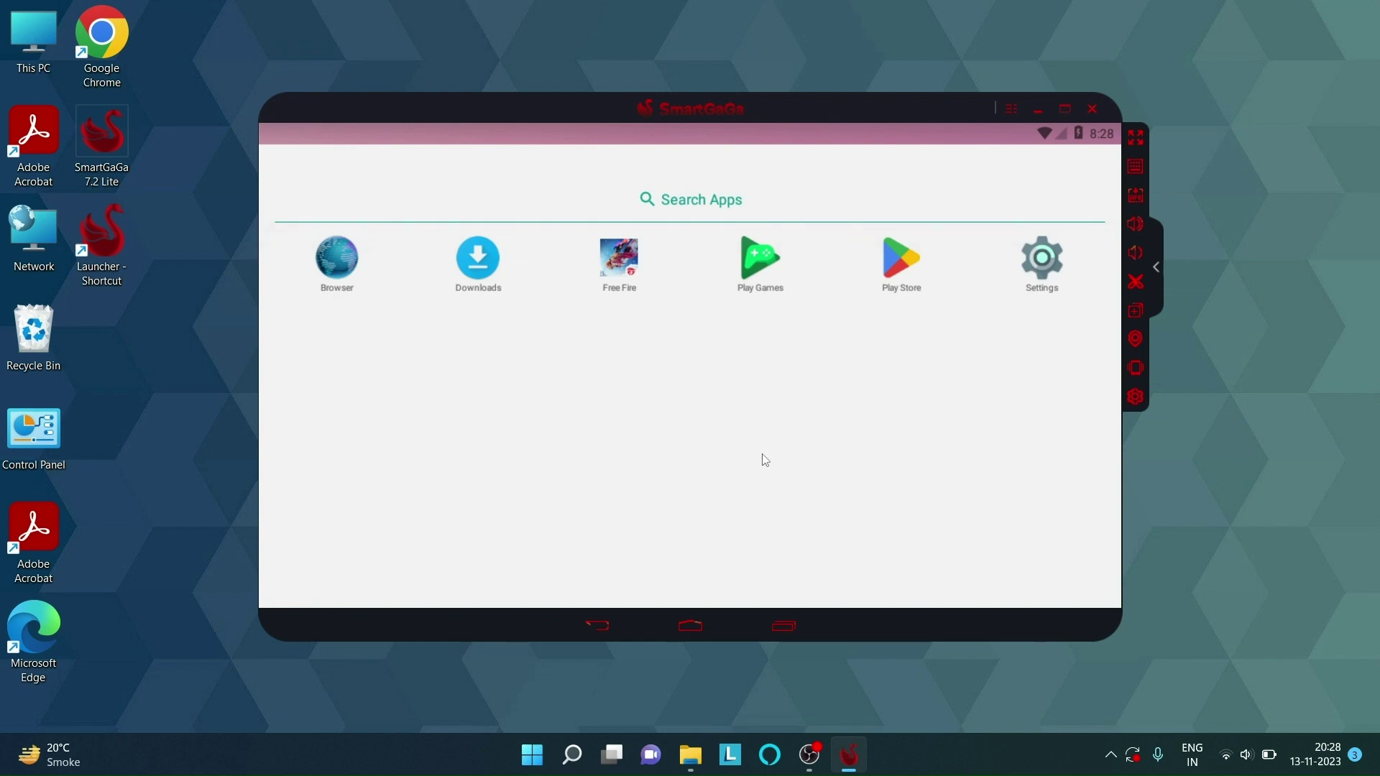